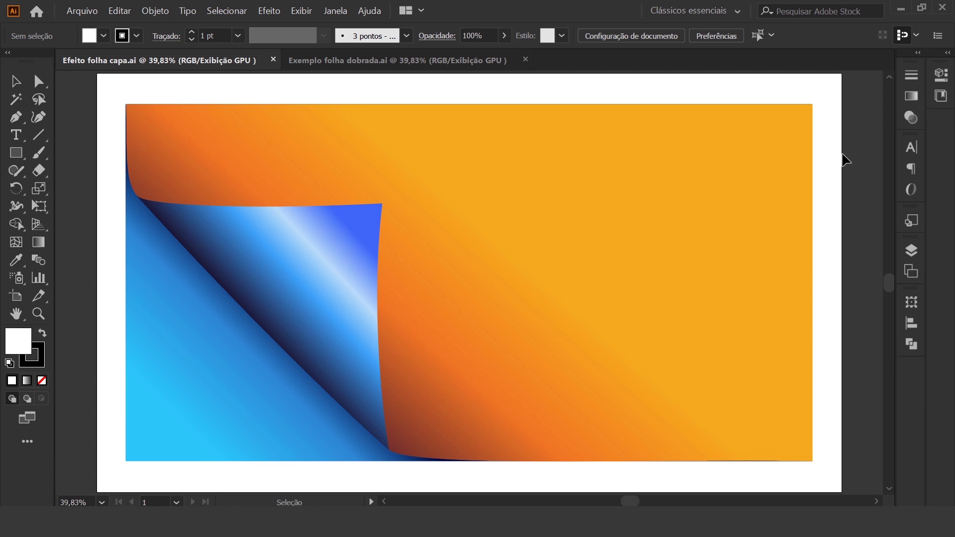
Step: Bring the blank Exemplo folha dobrada.ai document to the front
click(409, 63)
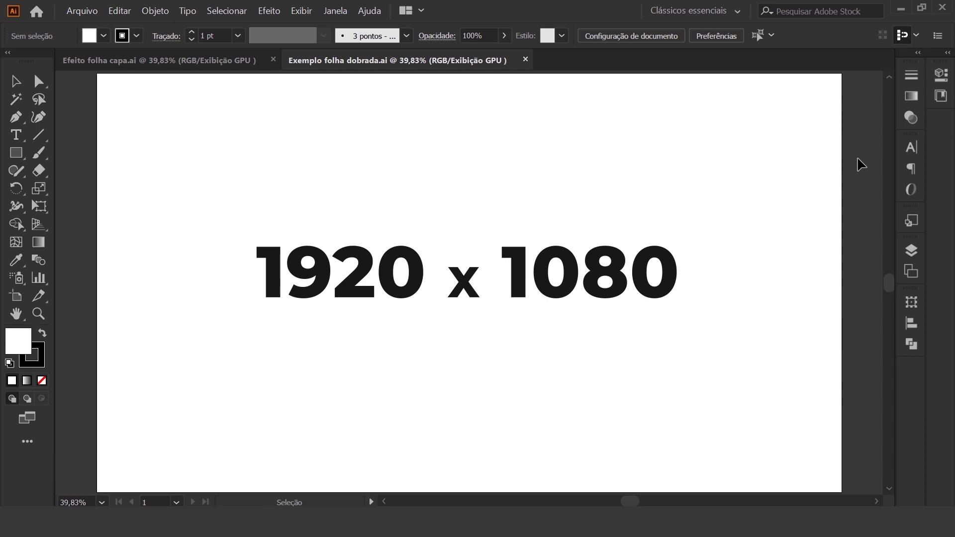
Step: Draw a 525 x 525 px square with orange fill ef5a20 and no stroke
click(22, 156)
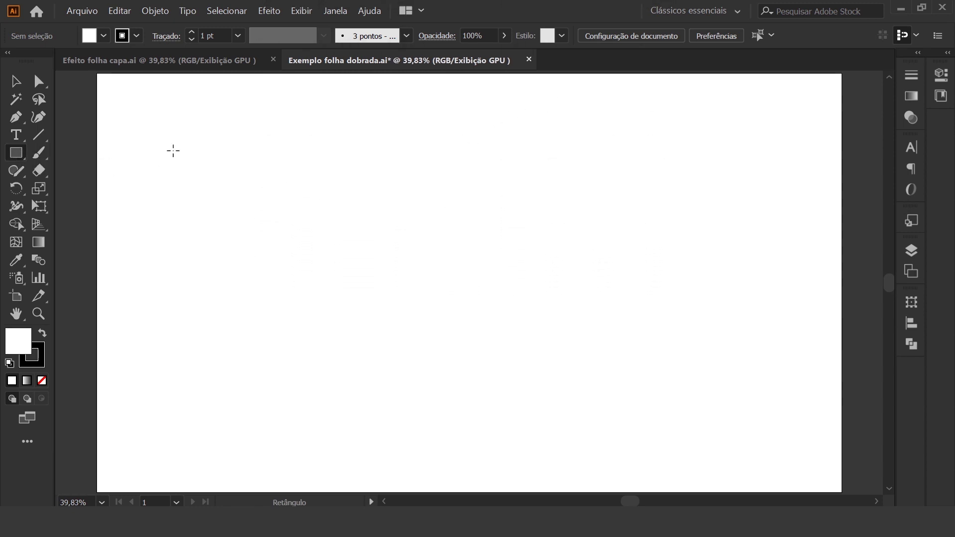
drag(155, 137, 356, 378)
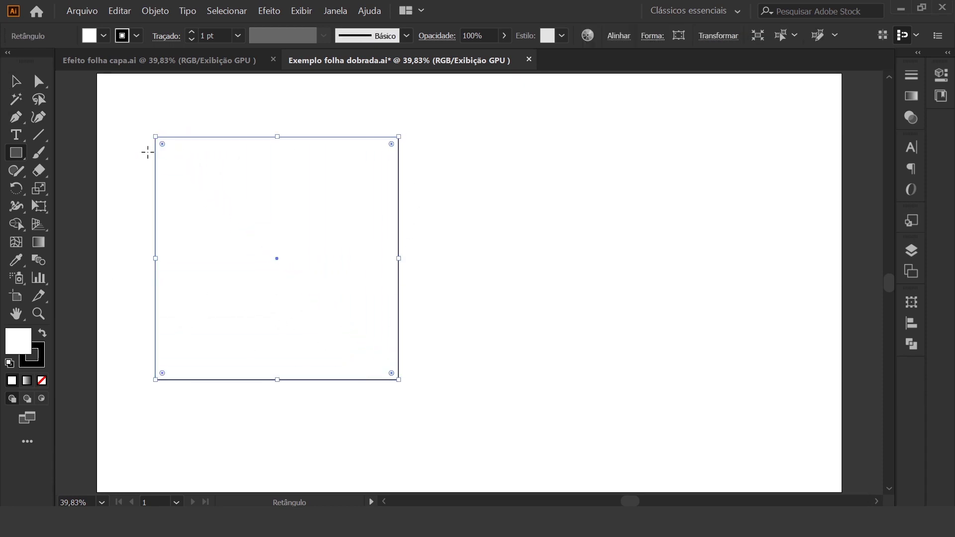
double_click(20, 341)
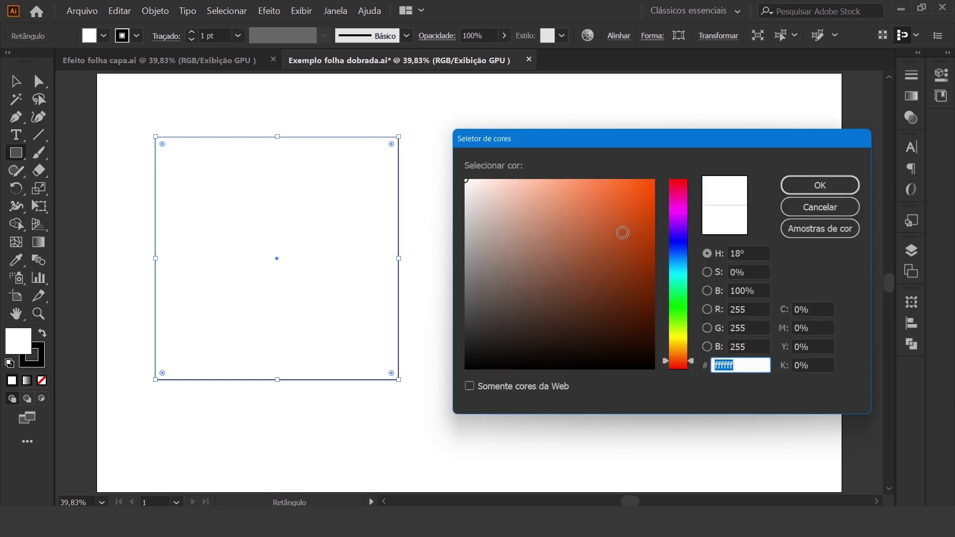
drag(625, 199, 629, 191)
click(807, 192)
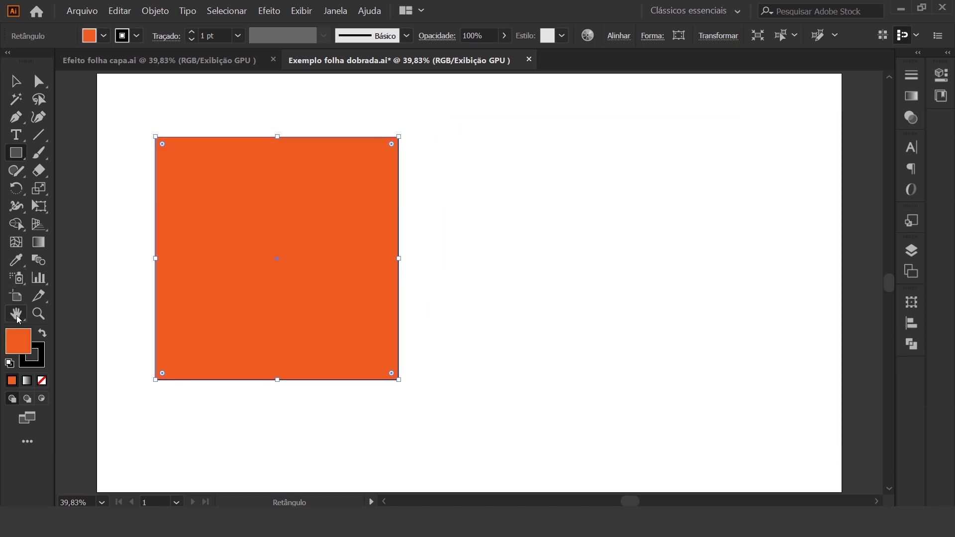
click(41, 367)
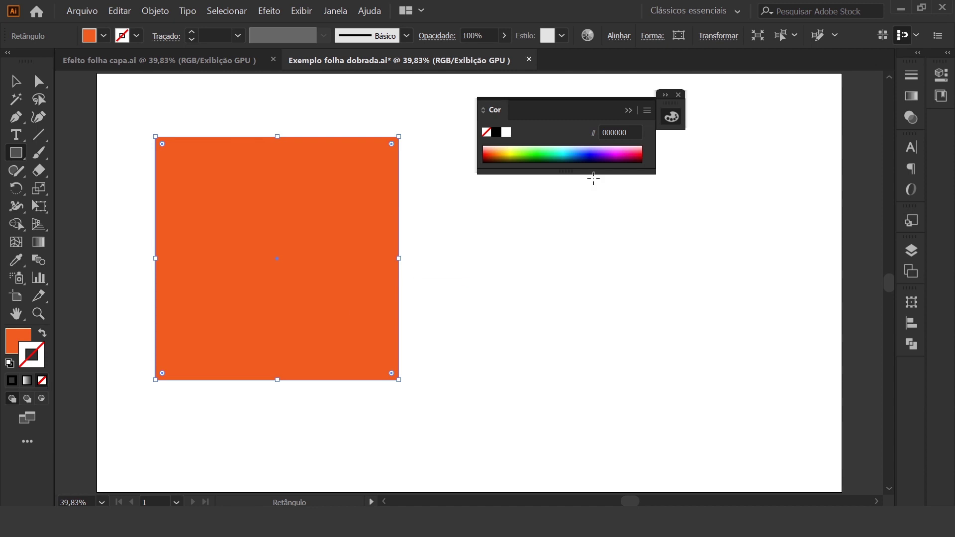
click(678, 95)
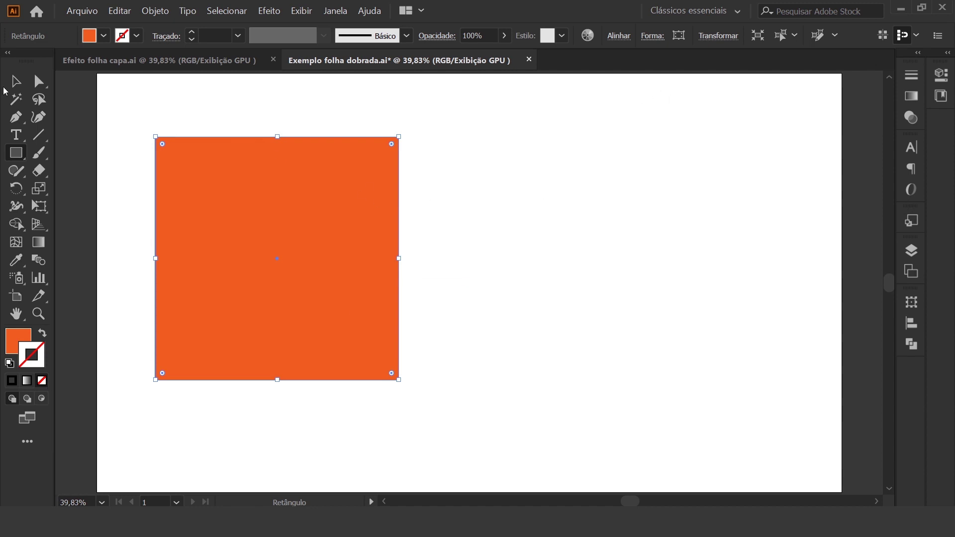
Step: Alt-drag a copy of the square to the right and recolour it blue 1a62e2
click(16, 83)
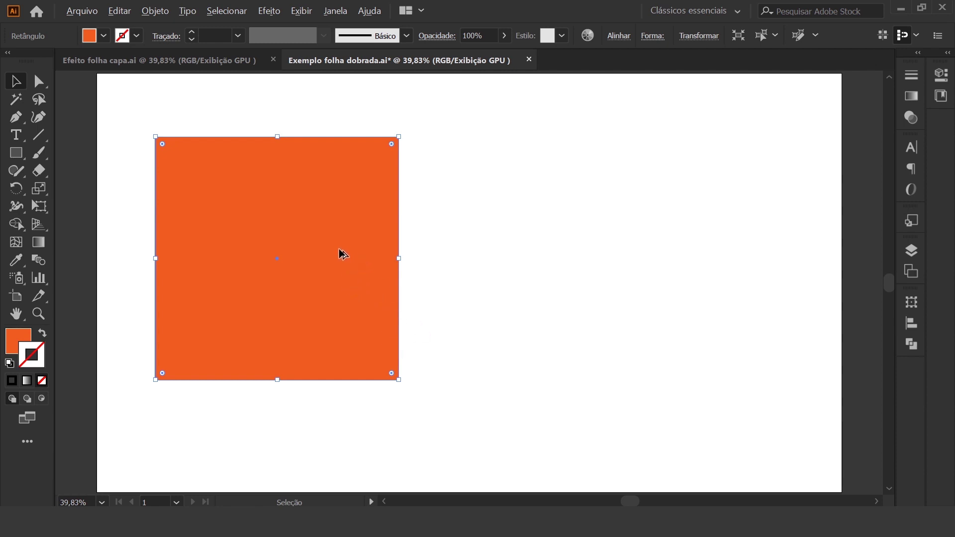
drag(337, 247, 575, 248)
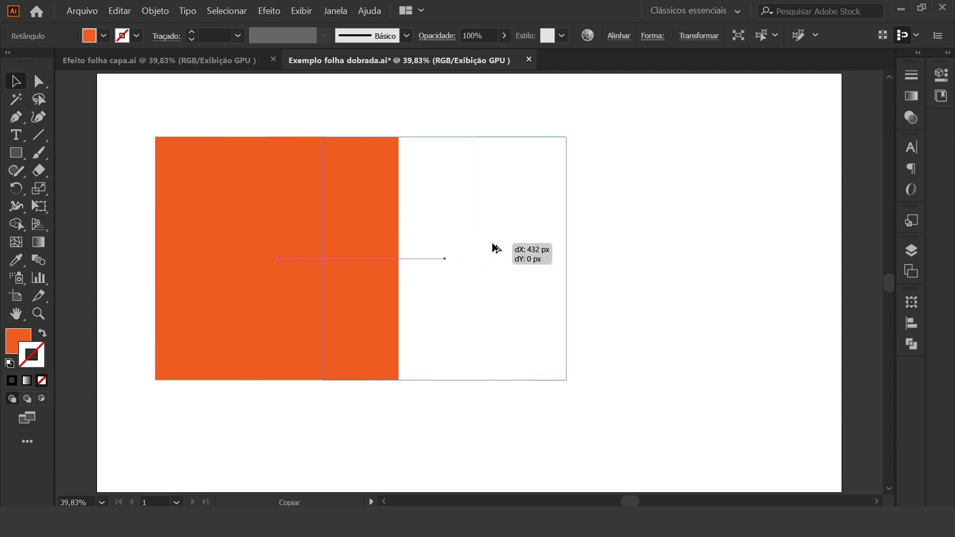
drag(575, 247, 623, 249)
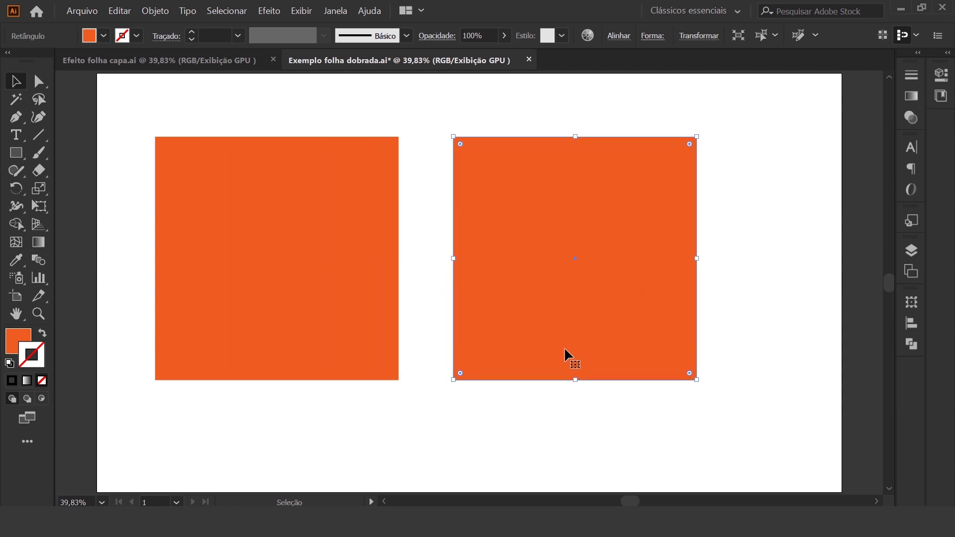
double_click(18, 341)
drag(680, 248, 679, 253)
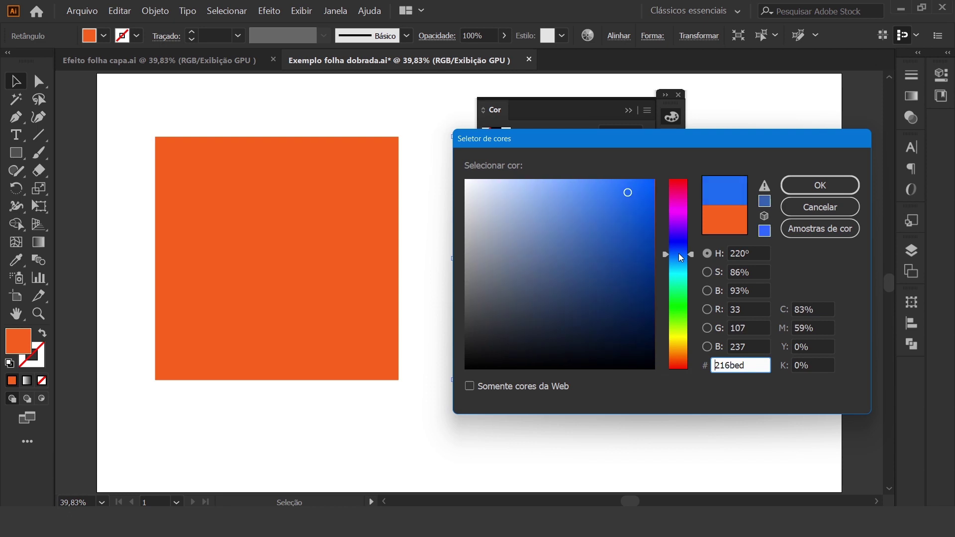
click(633, 198)
click(821, 185)
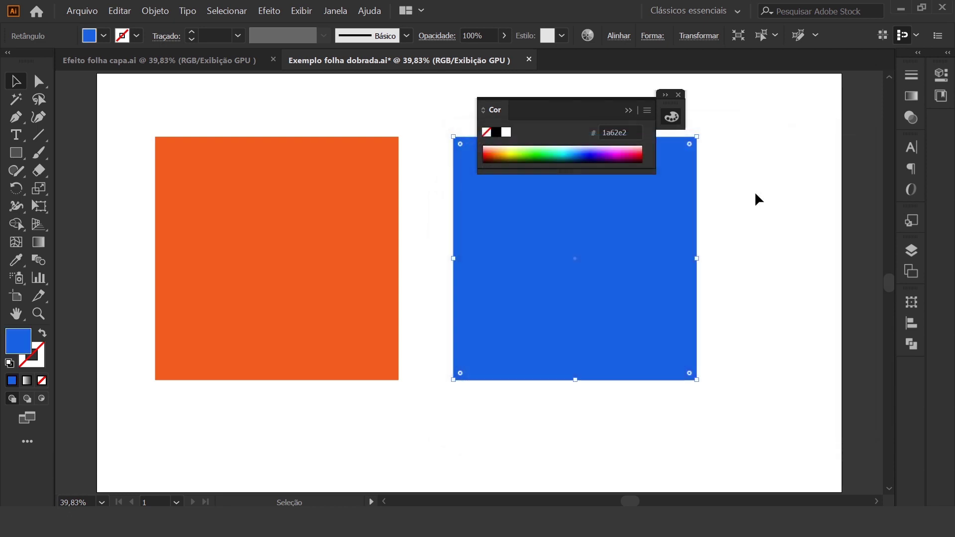
click(678, 95)
click(767, 379)
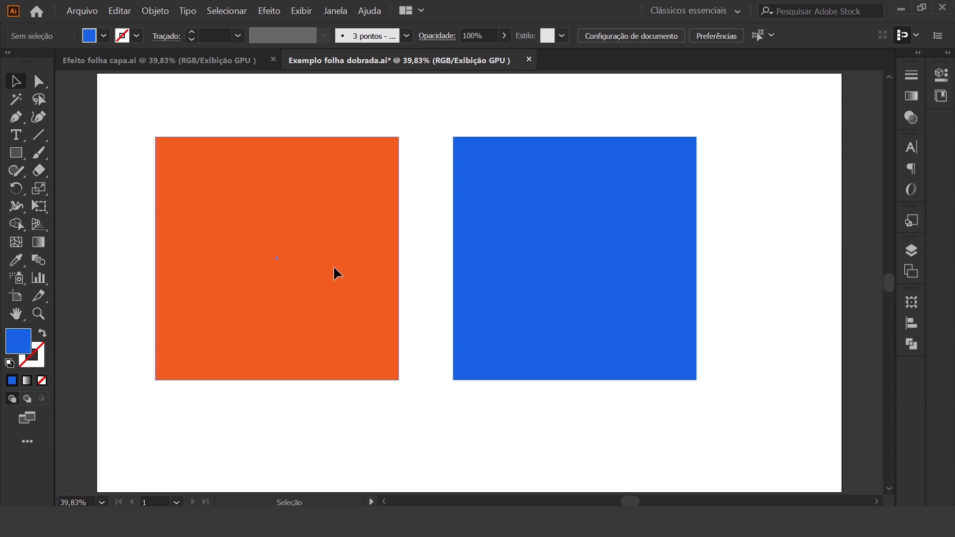
click(301, 279)
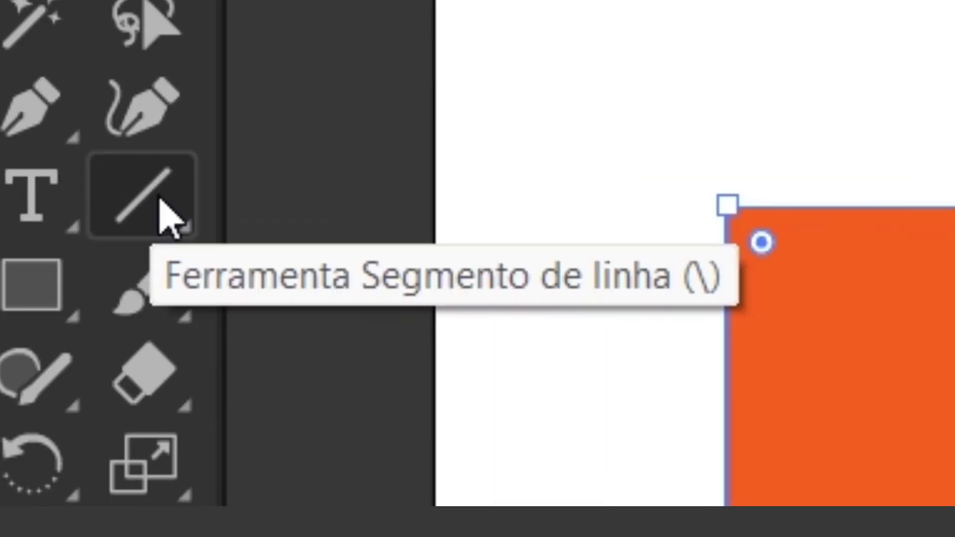
Step: Draw a black 45° line across the orange square's lower-right corner, then select both the square and the line
click(156, 202)
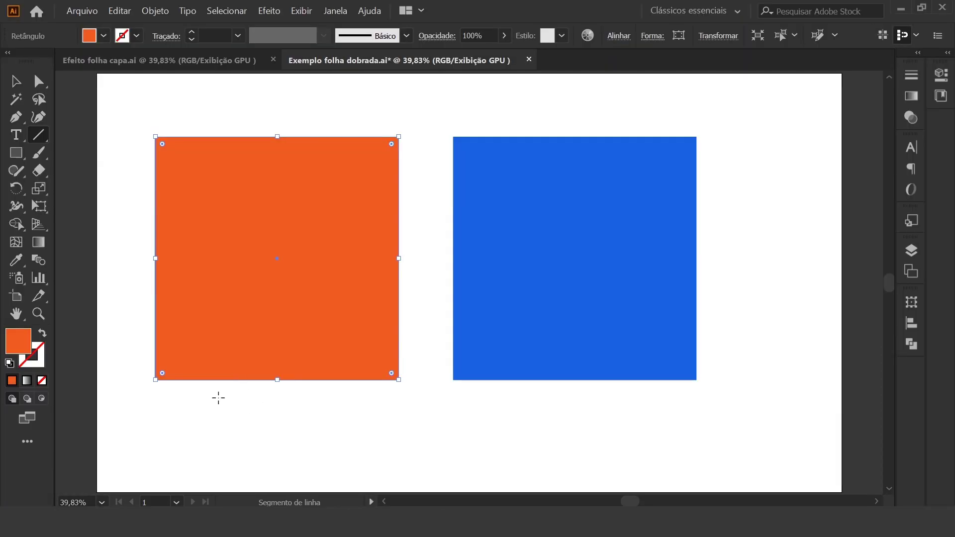
drag(219, 403, 423, 204)
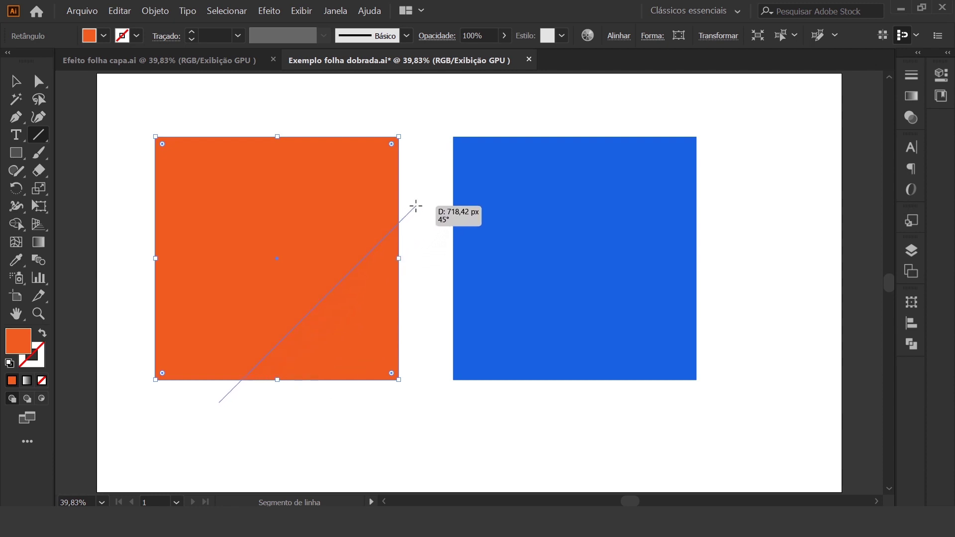
drag(423, 204, 420, 210)
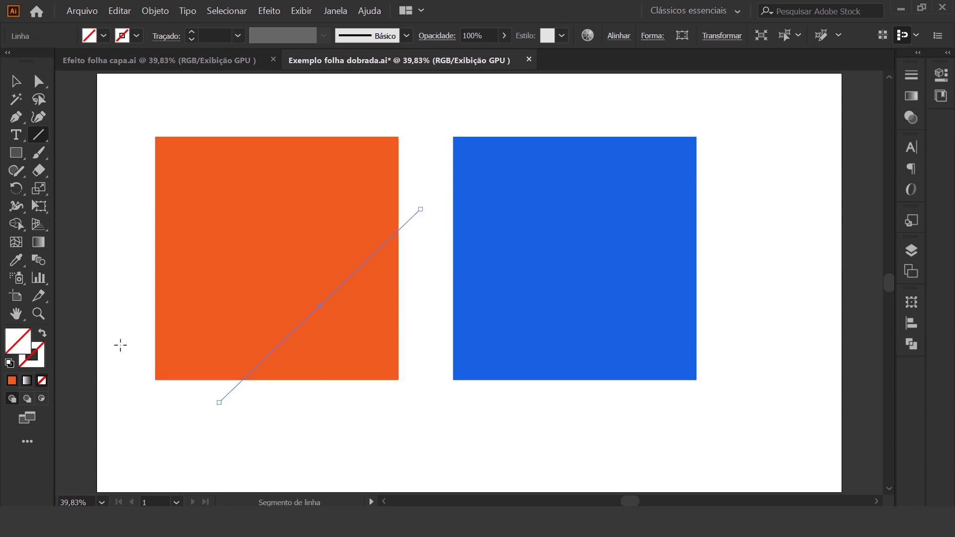
click(32, 354)
click(16, 82)
click(440, 400)
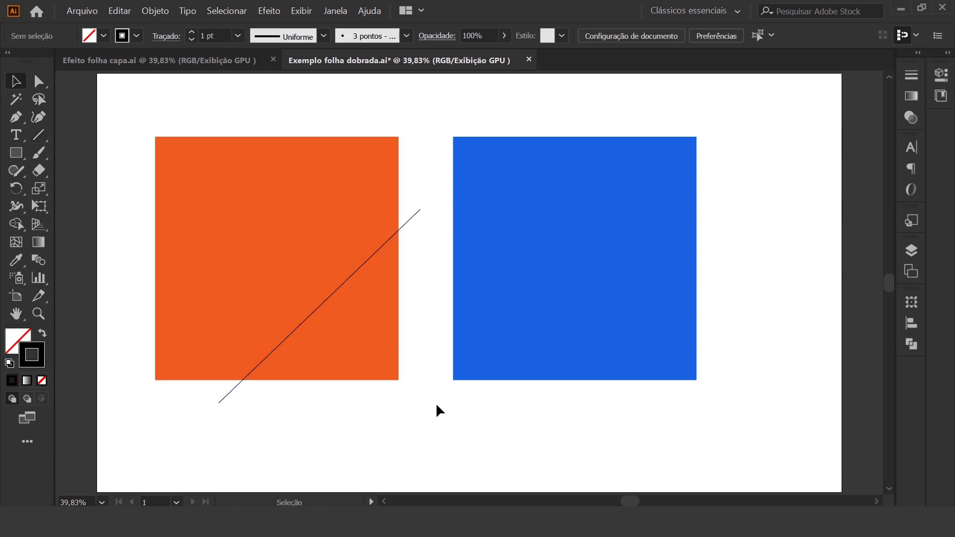
mouse_move(127, 112)
mouse_down()
mouse_move(403, 429)
mouse_move(405, 418)
mouse_up()
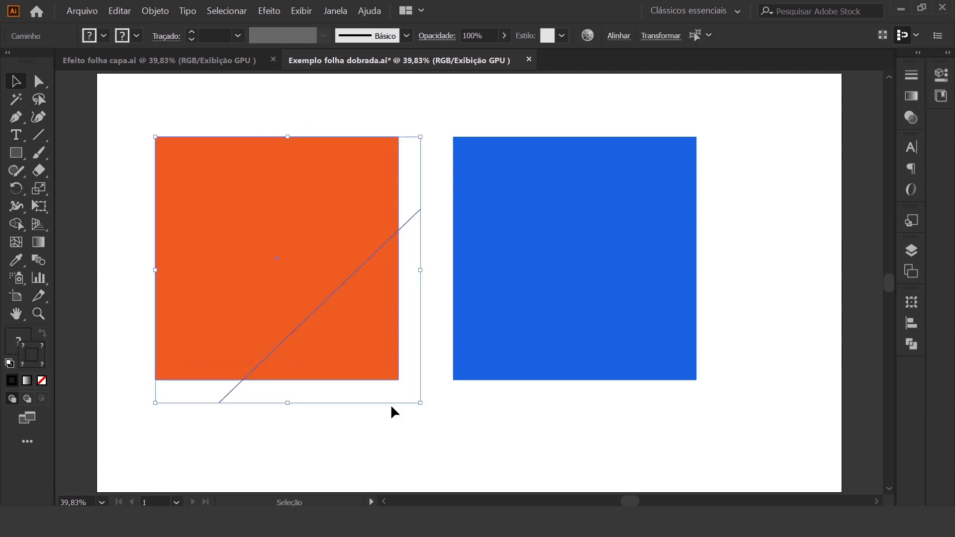
click(914, 347)
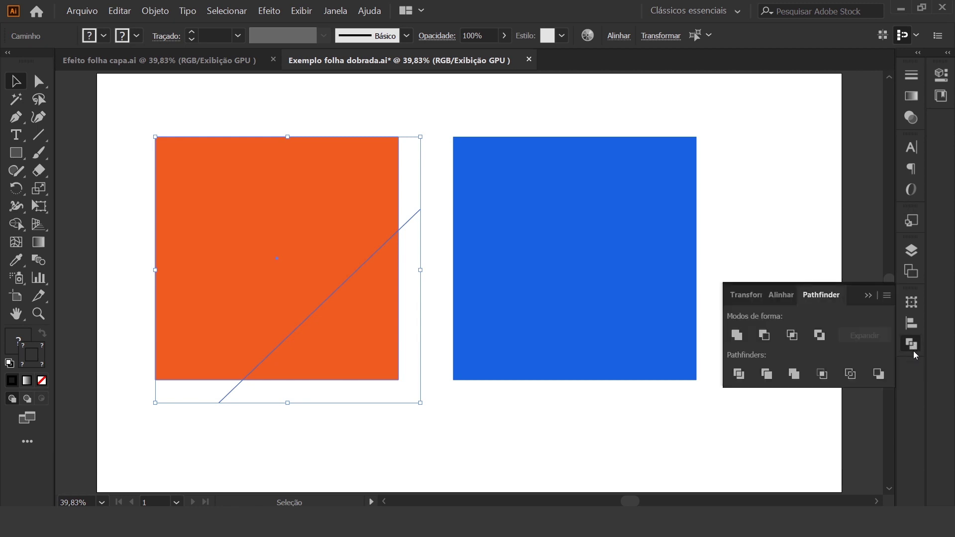
Step: Apply Pathfinder Divide to cut the orange square along the diagonal line
click(334, 11)
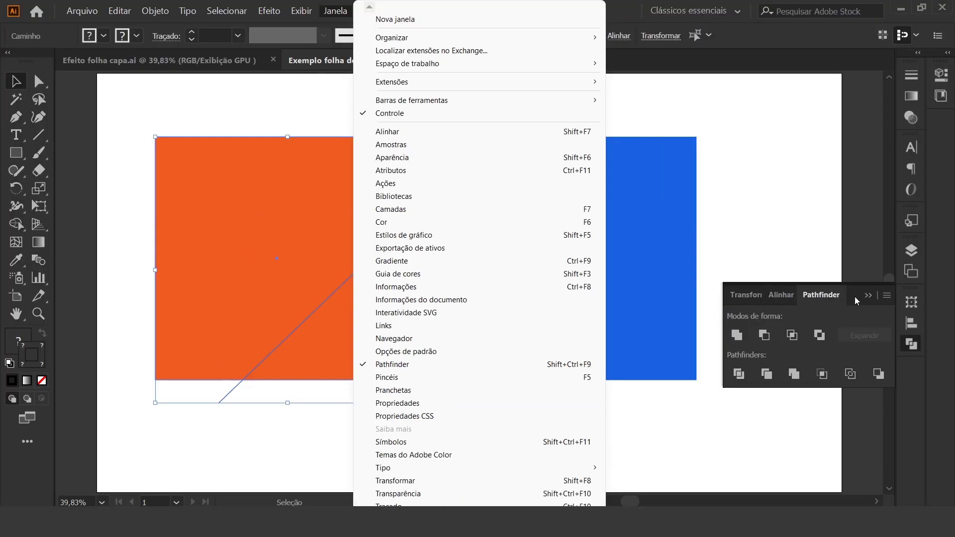
click(742, 375)
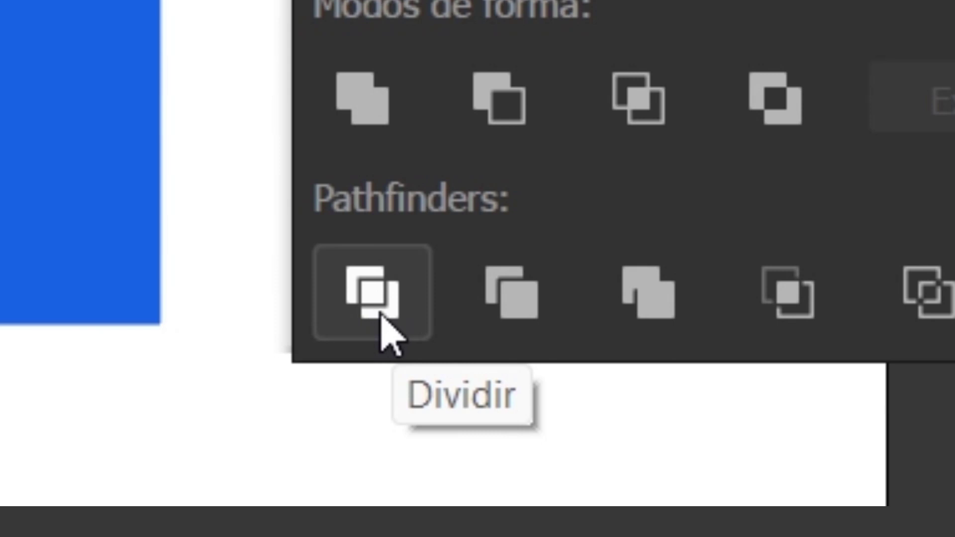
click(377, 283)
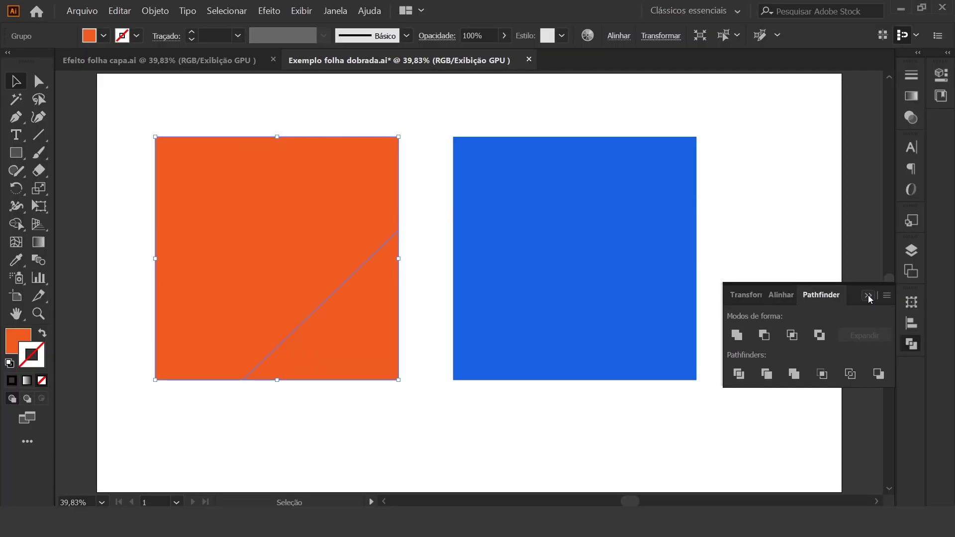
click(868, 296)
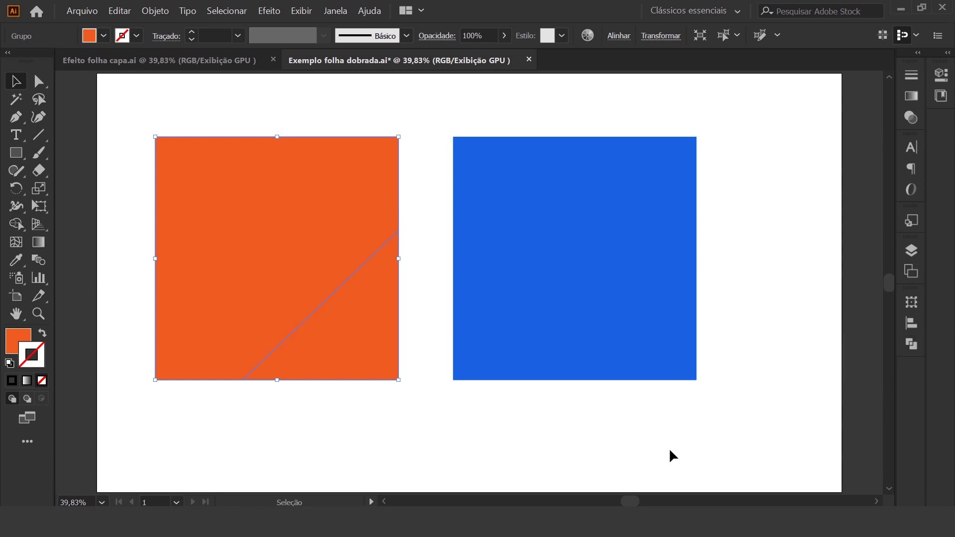
click(432, 443)
click(319, 351)
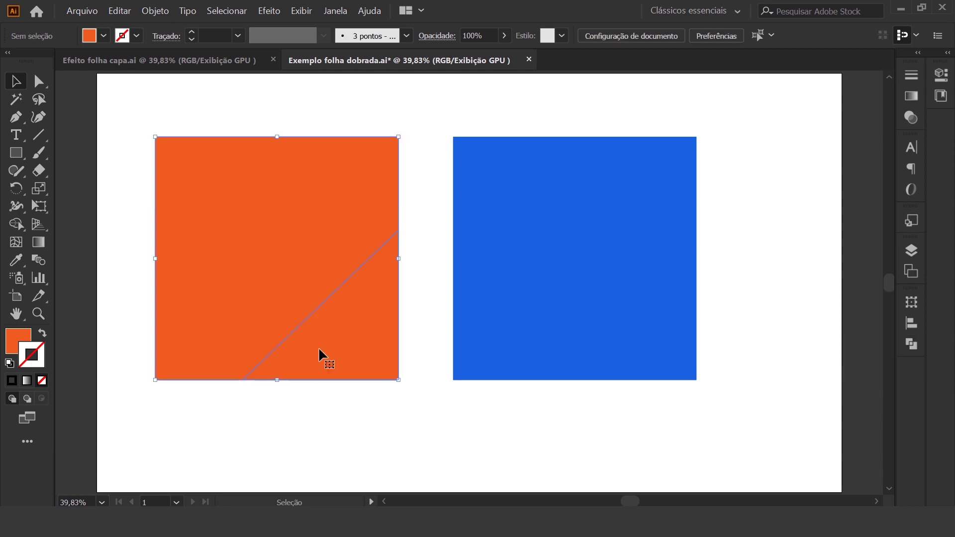
Step: Ungroup the divided pieces and shift the corner triangle slightly apart from the orange shape
right_click(341, 329)
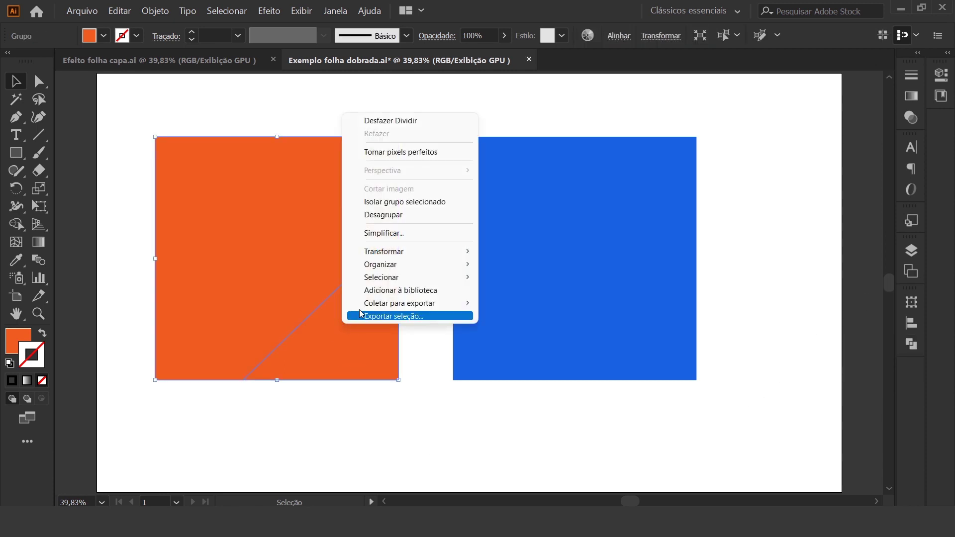
click(388, 215)
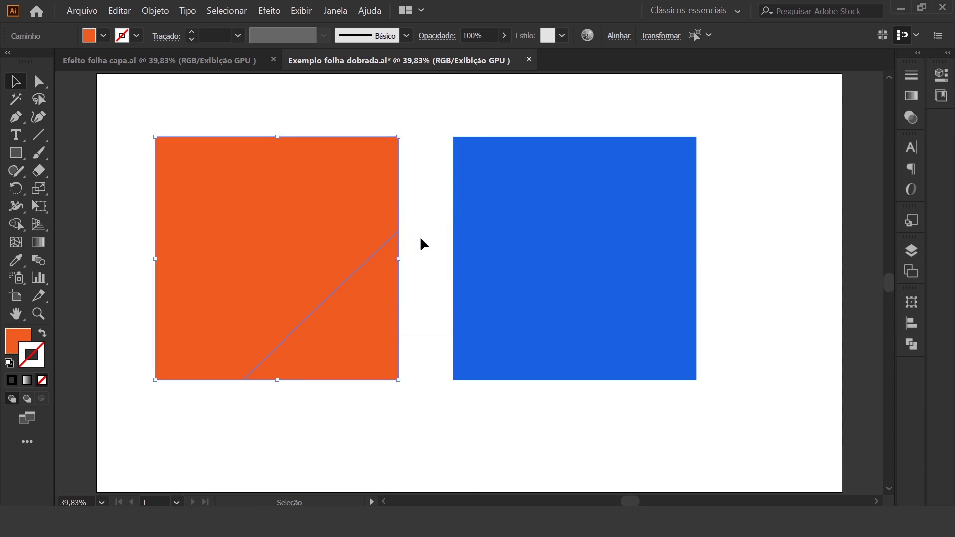
click(426, 252)
drag(391, 318, 403, 336)
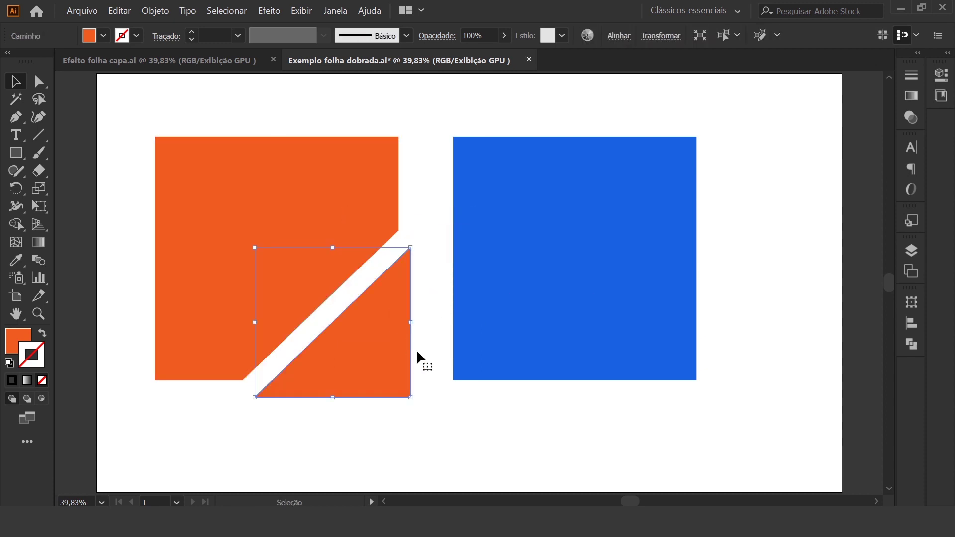
click(429, 401)
drag(374, 371, 372, 360)
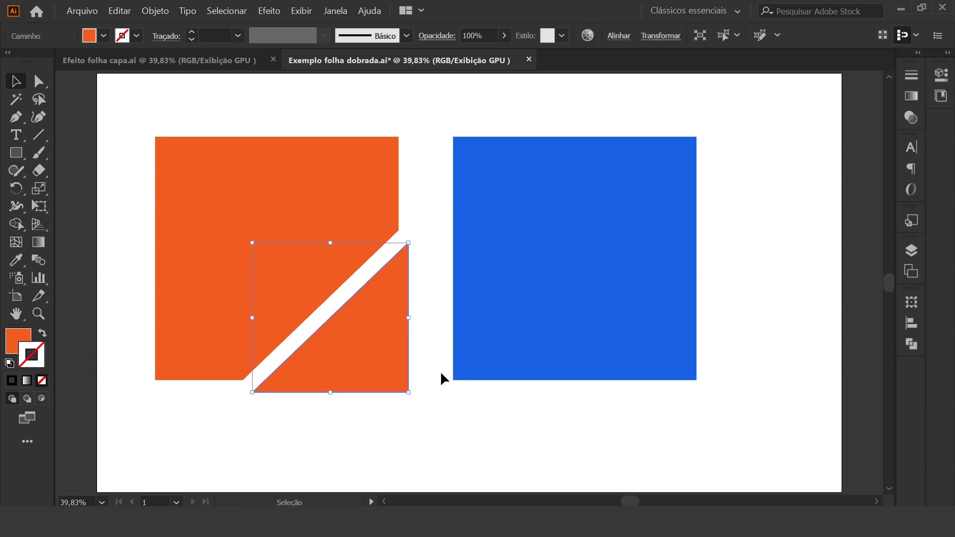
click(421, 411)
click(378, 354)
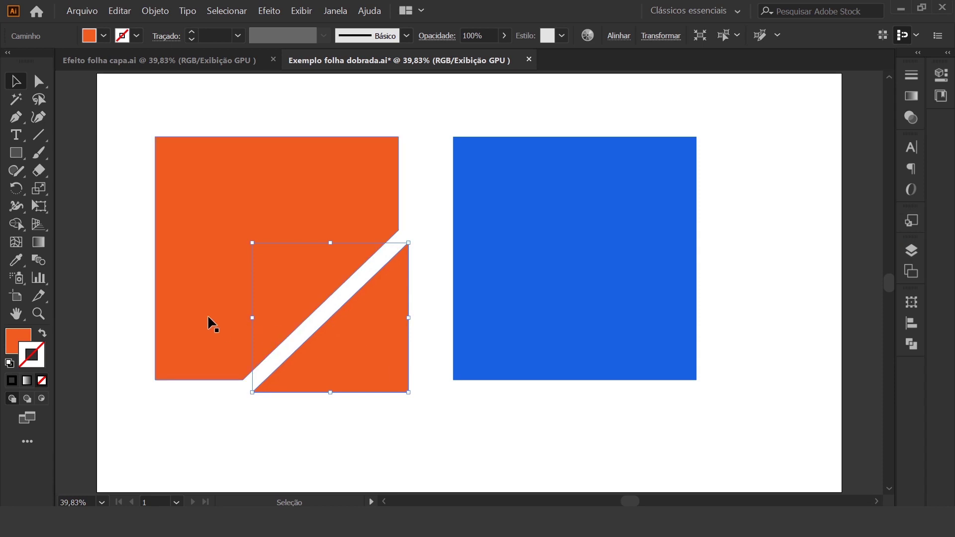
Step: Eyedropper the blue square's fill onto the triangle
click(16, 261)
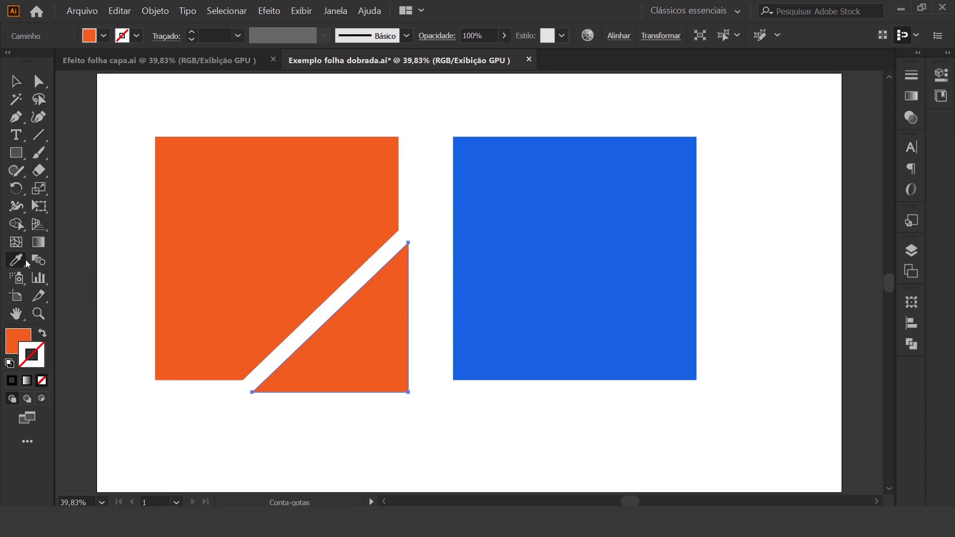
click(632, 221)
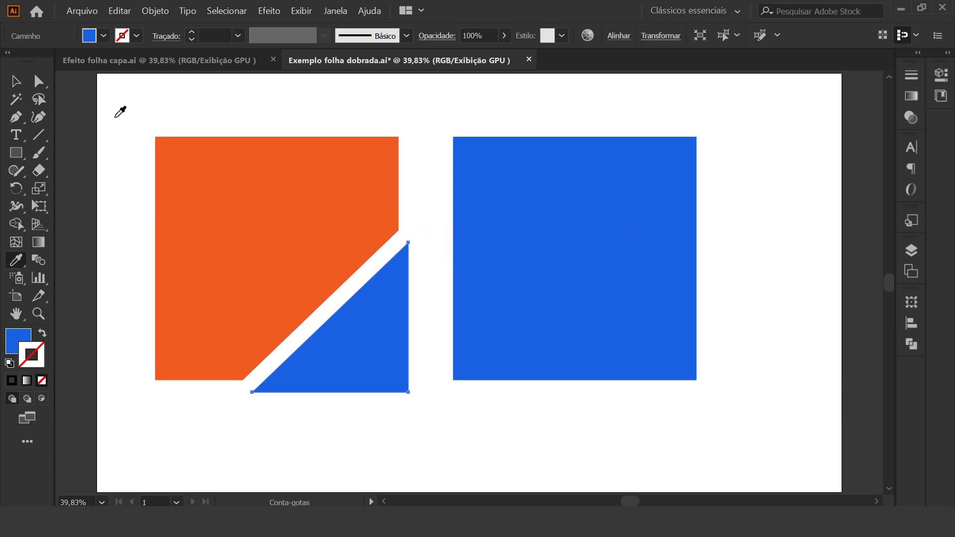
click(17, 82)
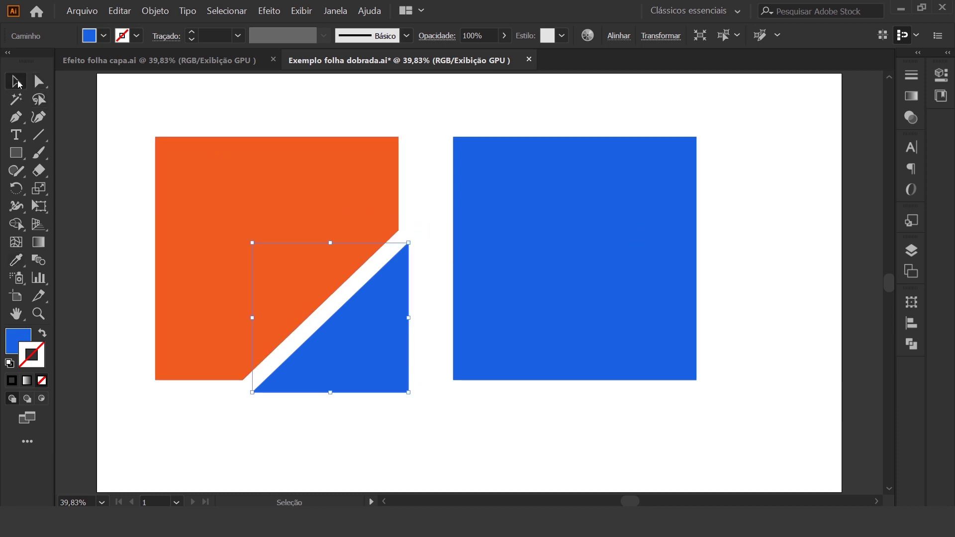
right_click(367, 336)
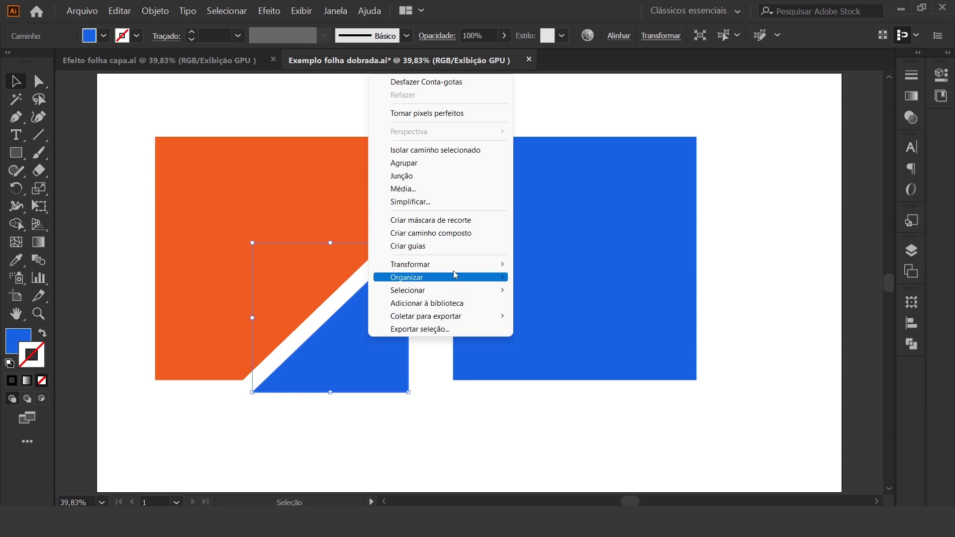
mouse_move(440, 264)
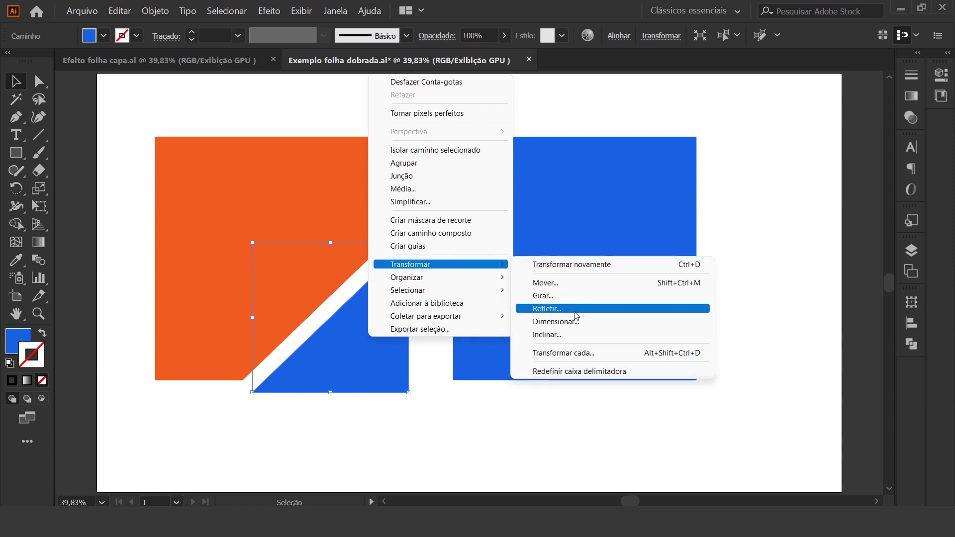
Step: Reflect the blue triangle across the vertical axis, then reflect it again at 180°
click(574, 309)
click(469, 228)
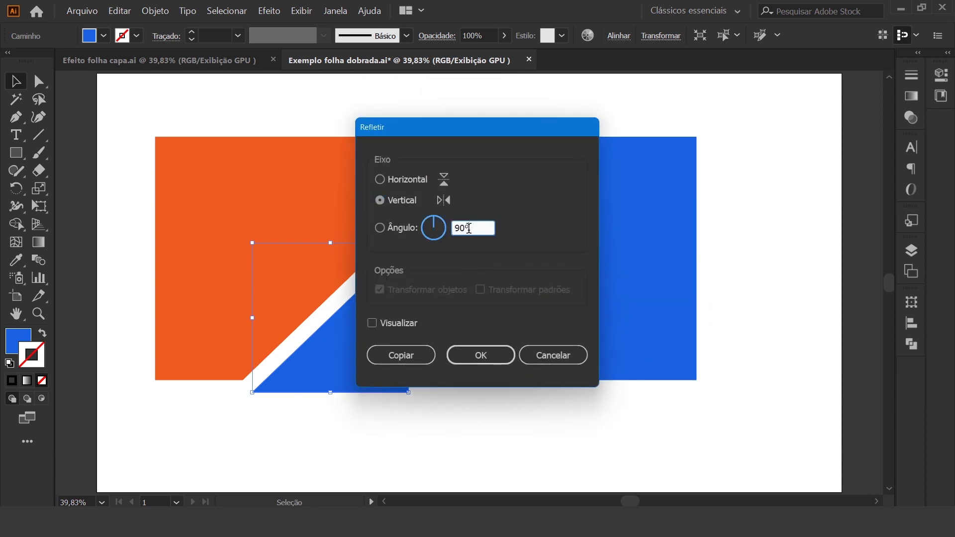
click(491, 350)
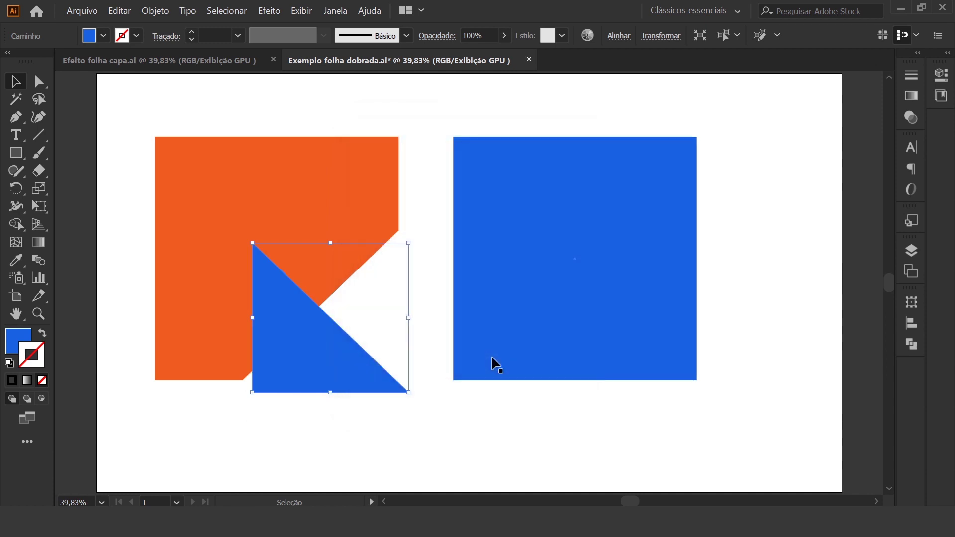
right_click(337, 359)
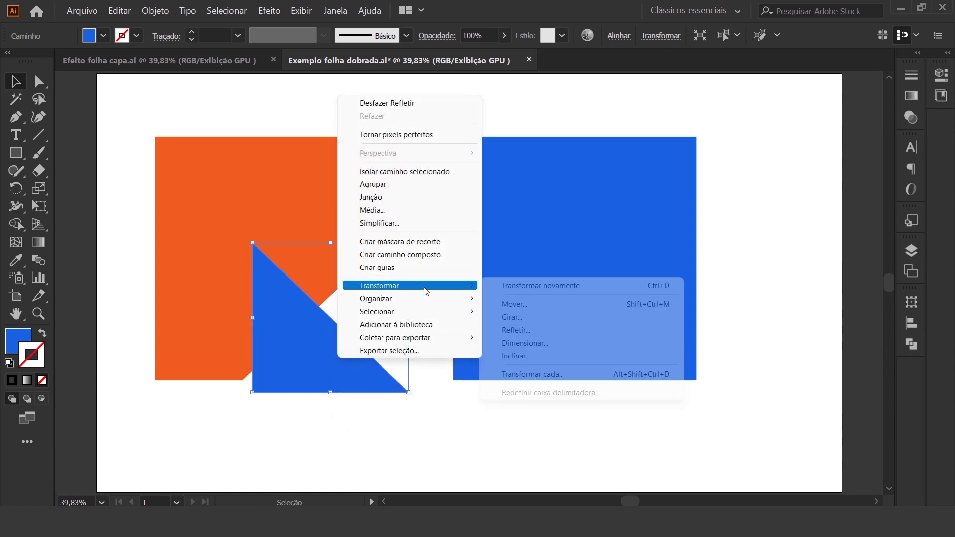
click(544, 329)
click(491, 228)
text(1)
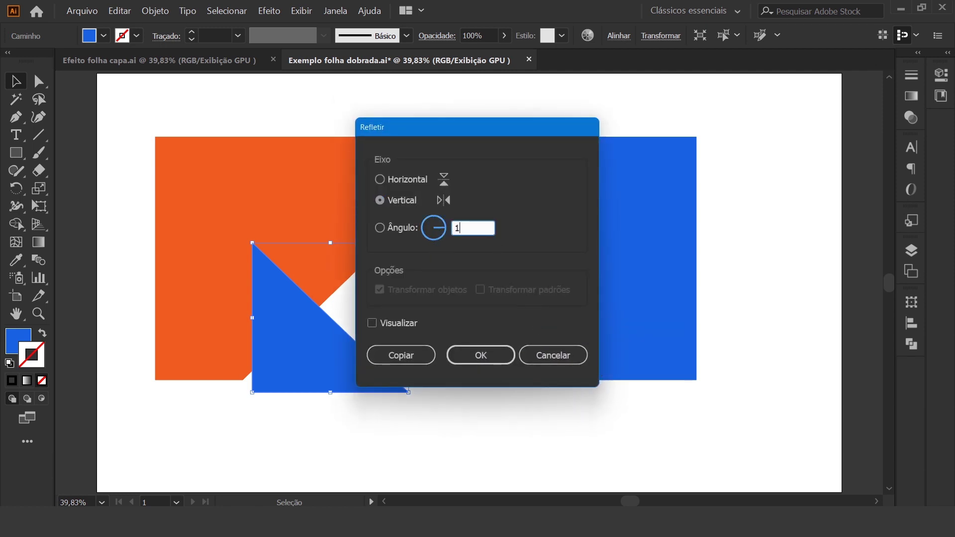
text(0)
click(481, 356)
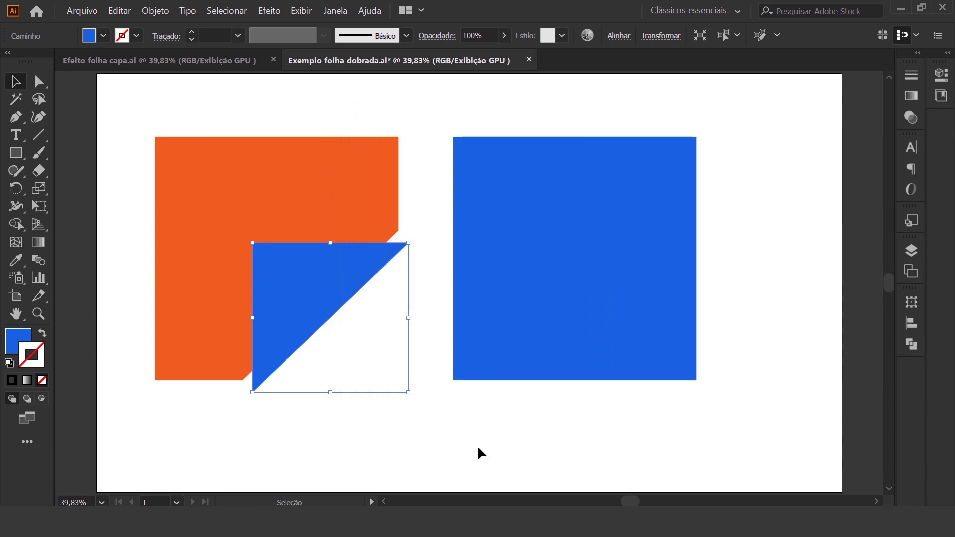
Step: Move the flipped triangle into the orange shape's cut corner and deselect it
drag(351, 299, 322, 269)
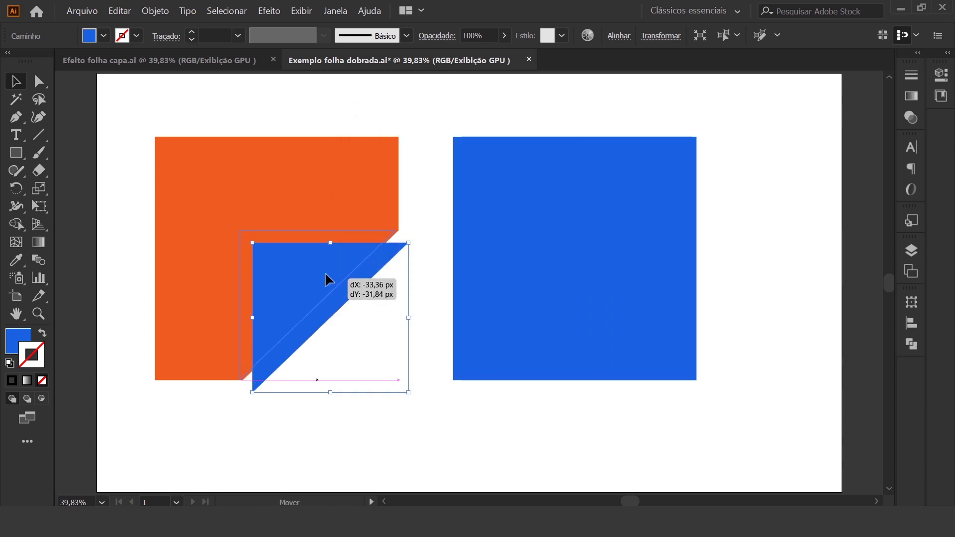
drag(321, 270, 319, 268)
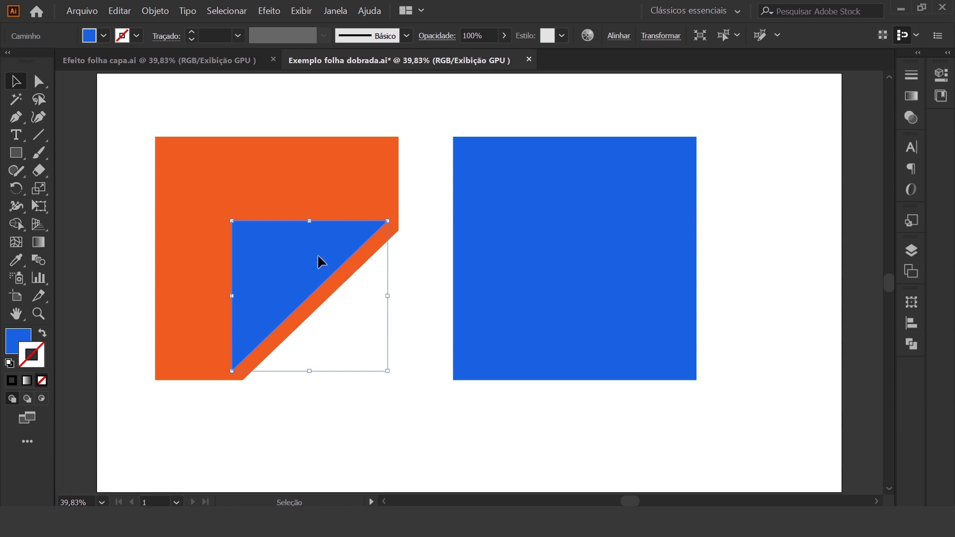
drag(318, 255, 320, 256)
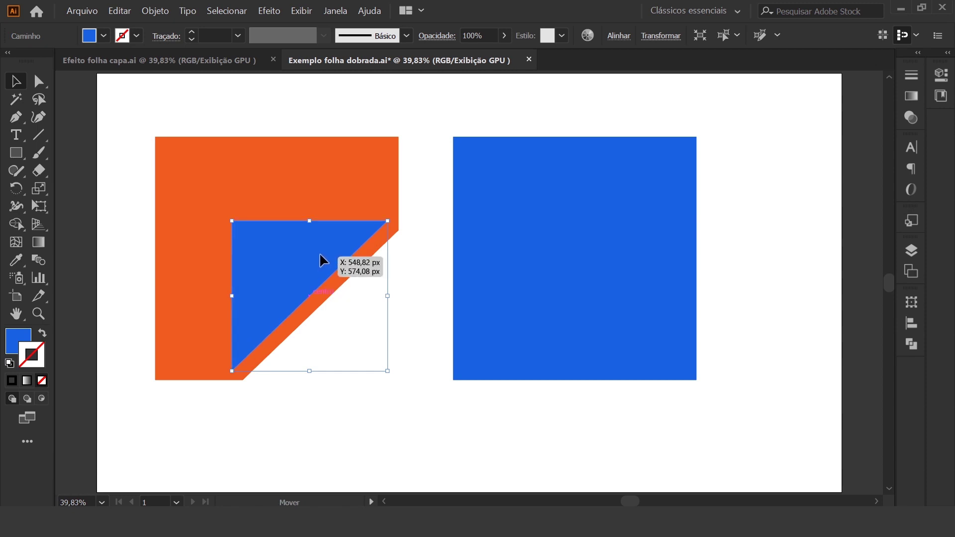
drag(319, 255, 322, 255)
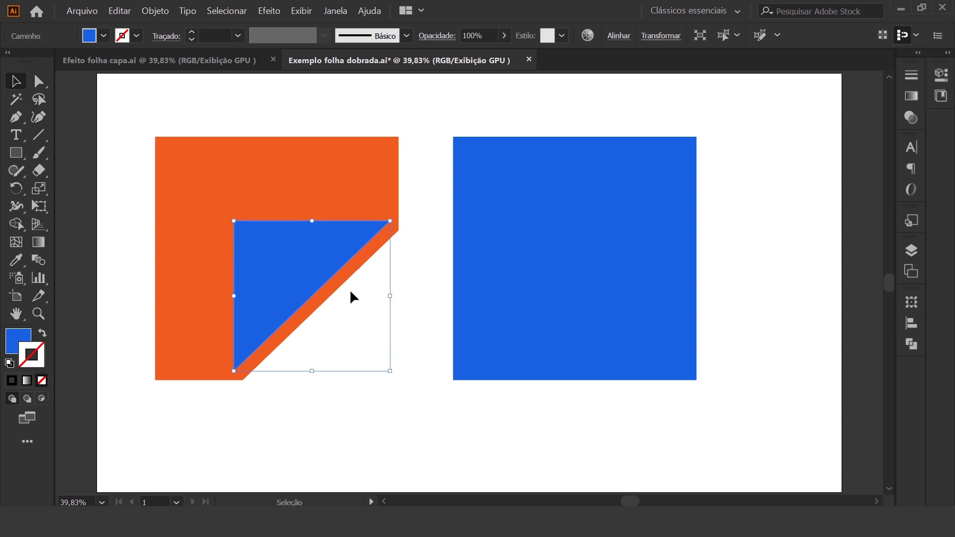
click(353, 423)
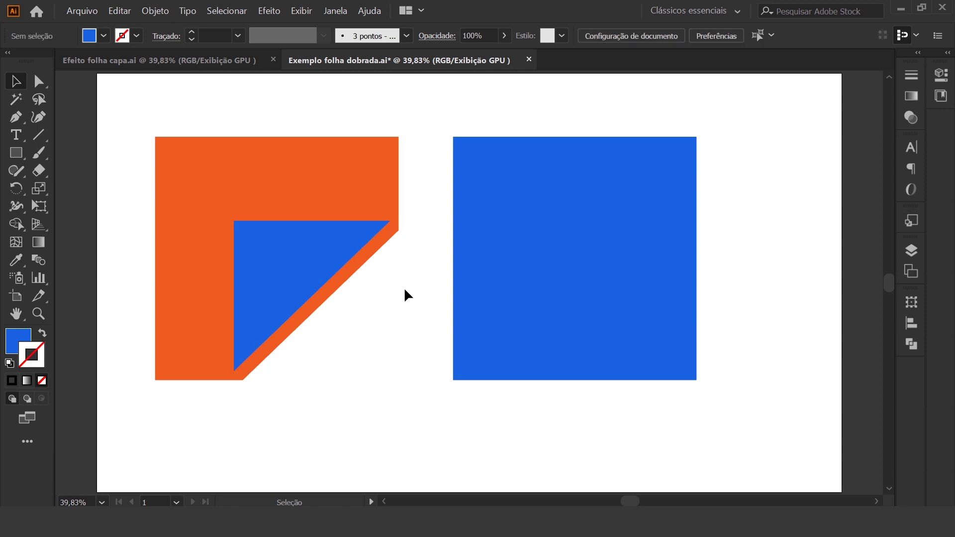
Step: Select the orange shape's upper corner anchor and the flap's adjacent corner anchor together
click(44, 86)
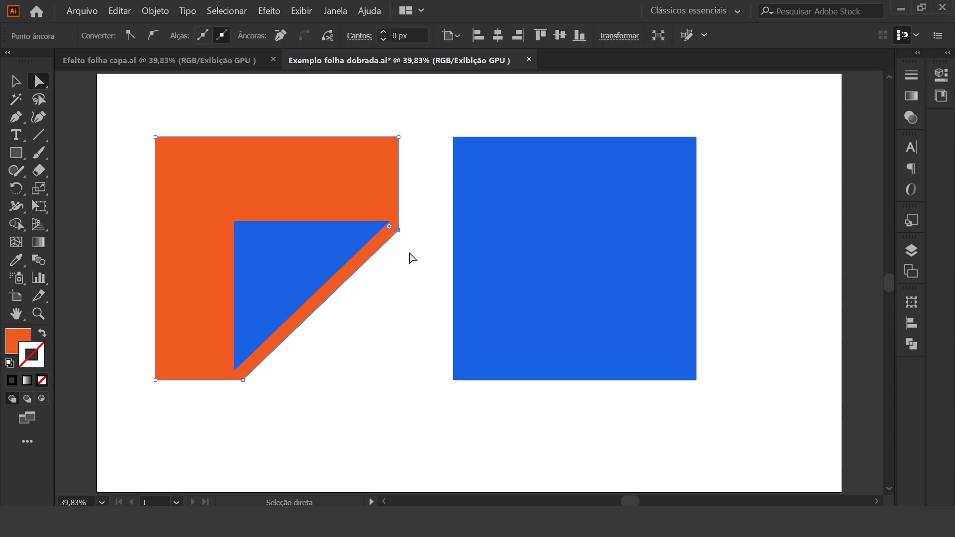
click(399, 232)
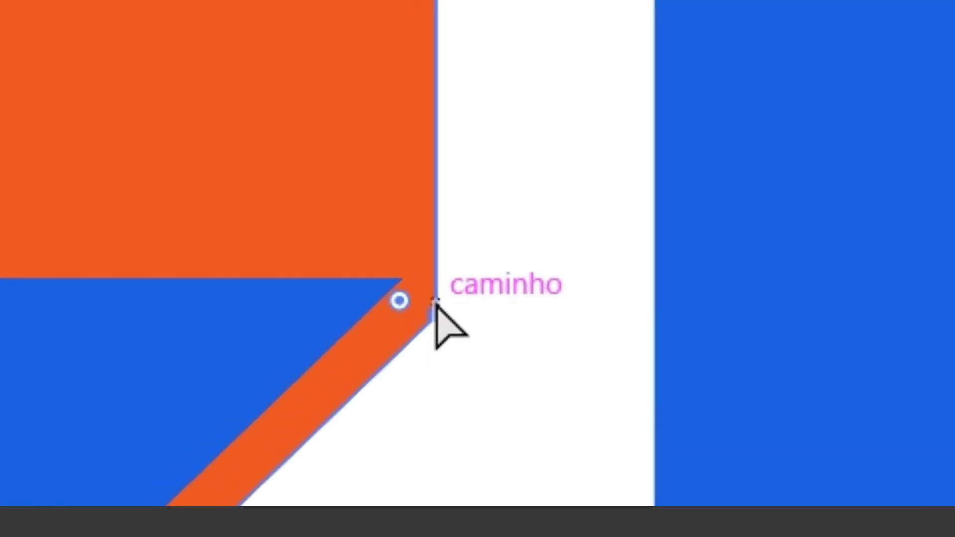
click(413, 270)
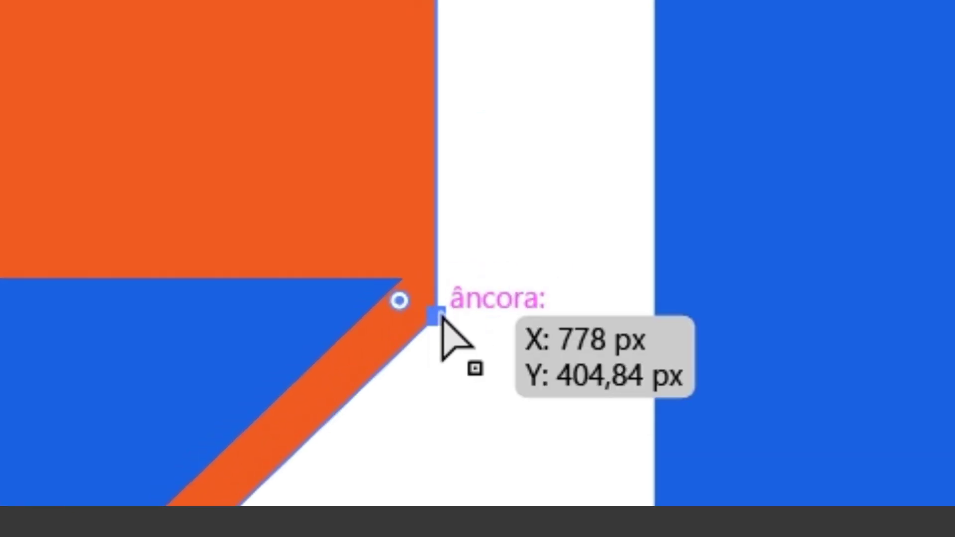
shift+click(397, 286)
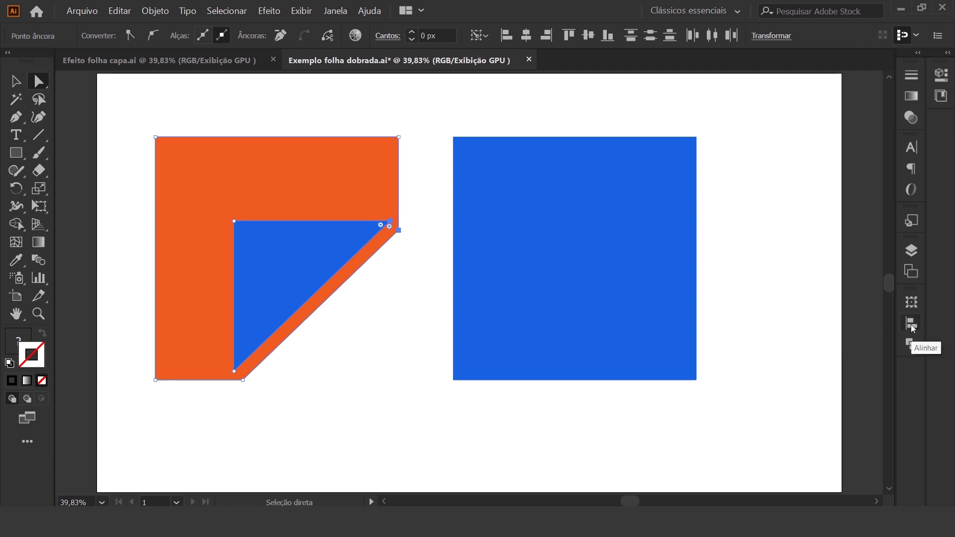
click(913, 326)
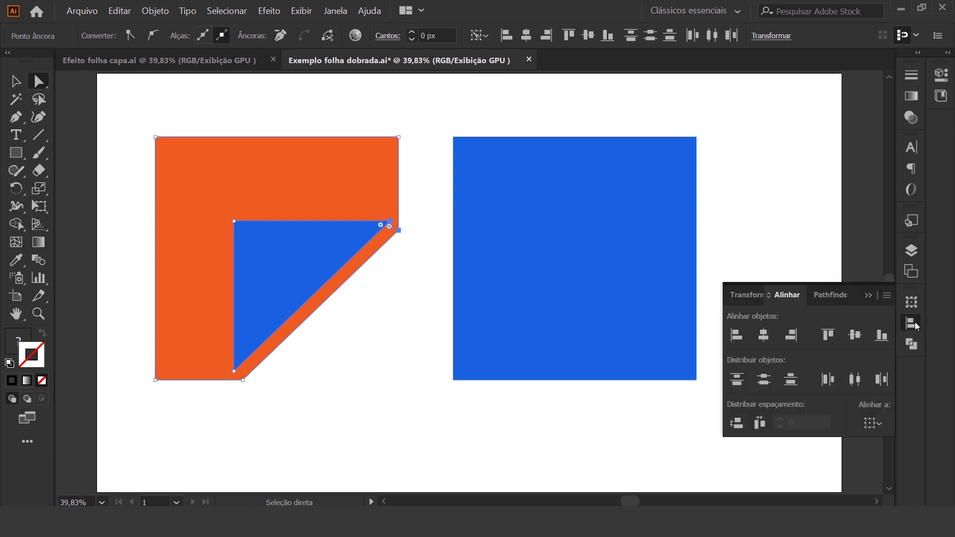
Step: Align the two selected anchors to the key object, centred horizontally and vertically
click(917, 326)
click(336, 11)
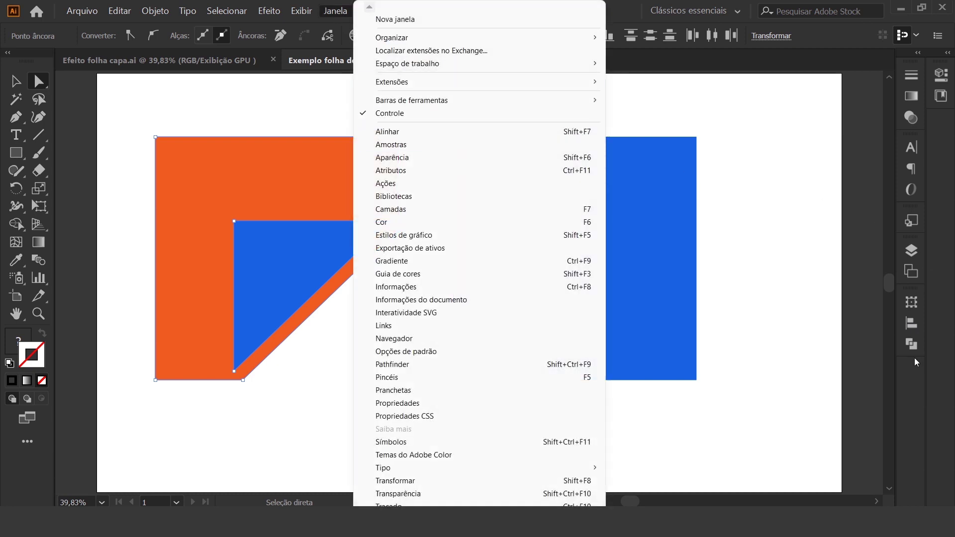
click(915, 324)
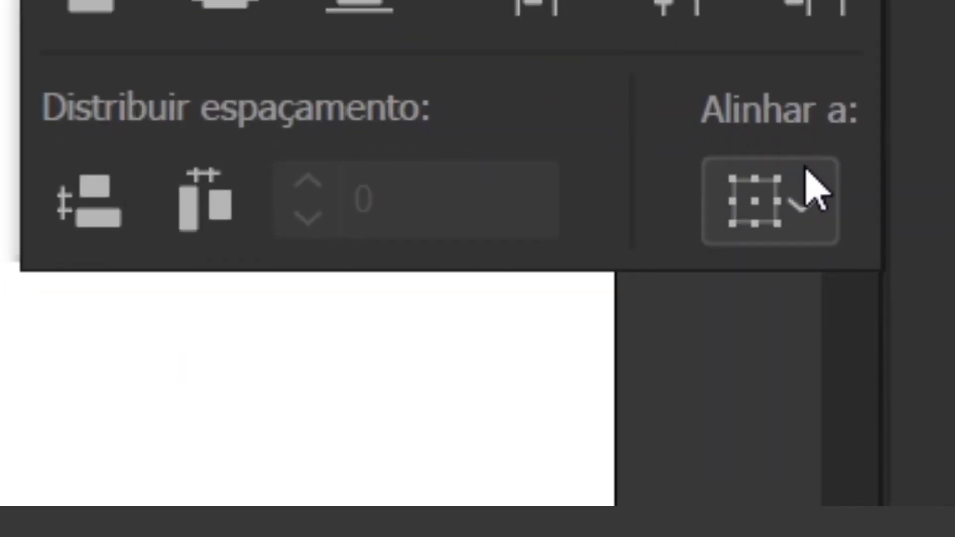
click(796, 199)
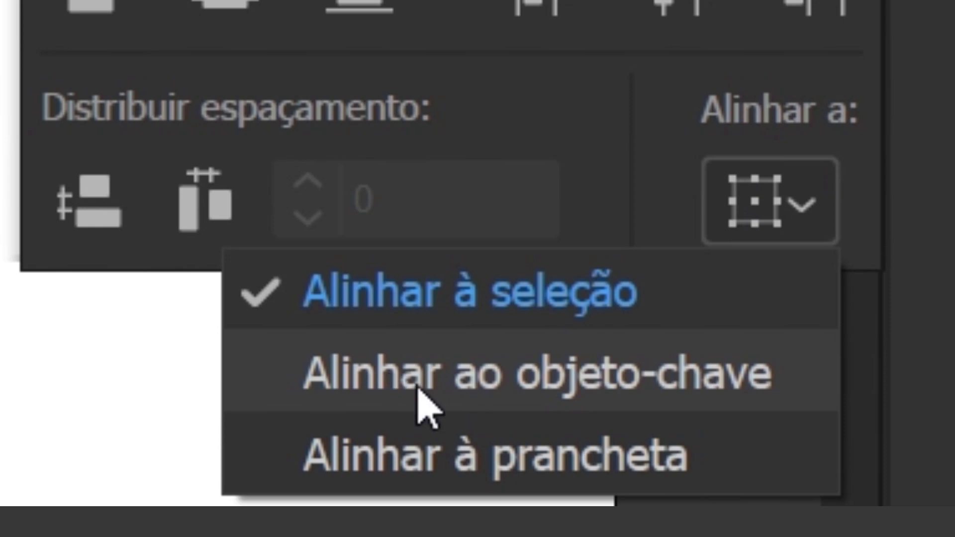
click(614, 392)
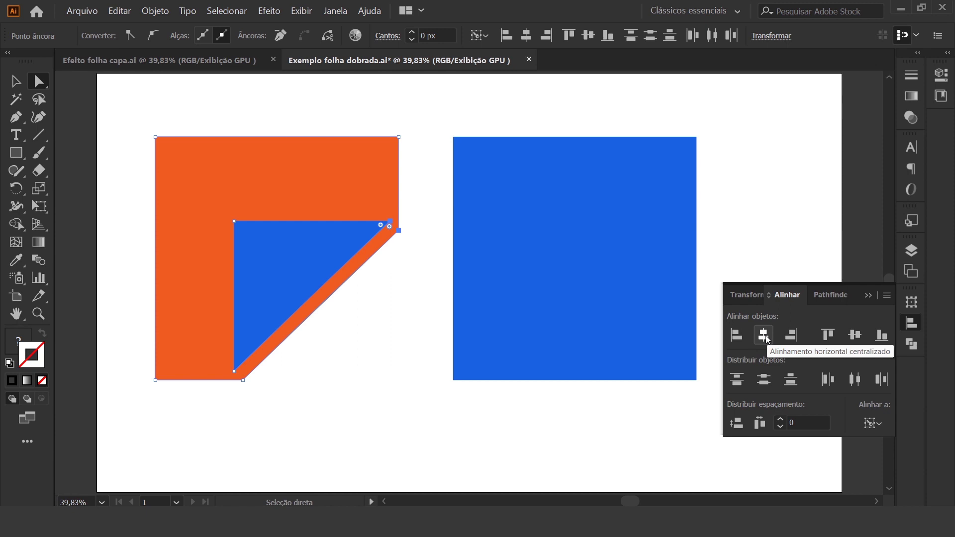
click(764, 336)
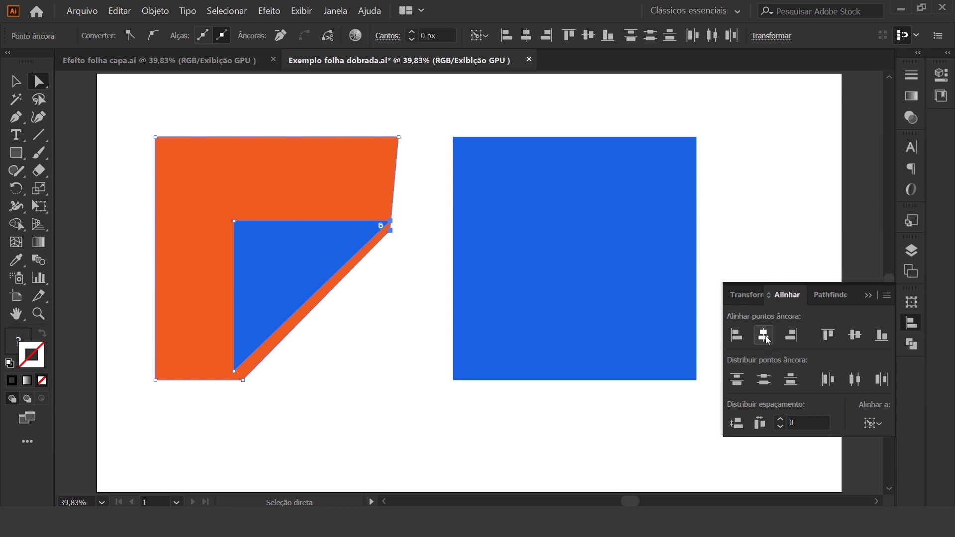
click(855, 337)
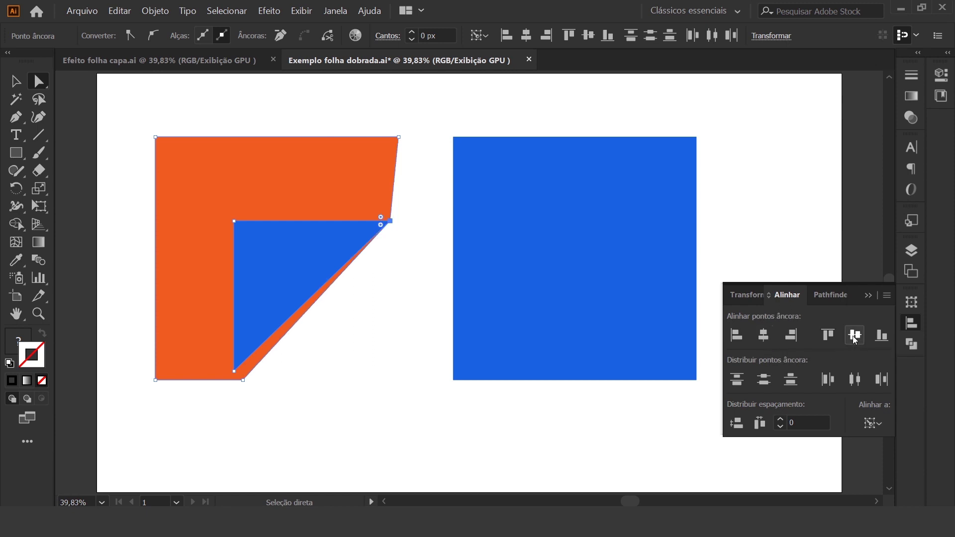
click(403, 269)
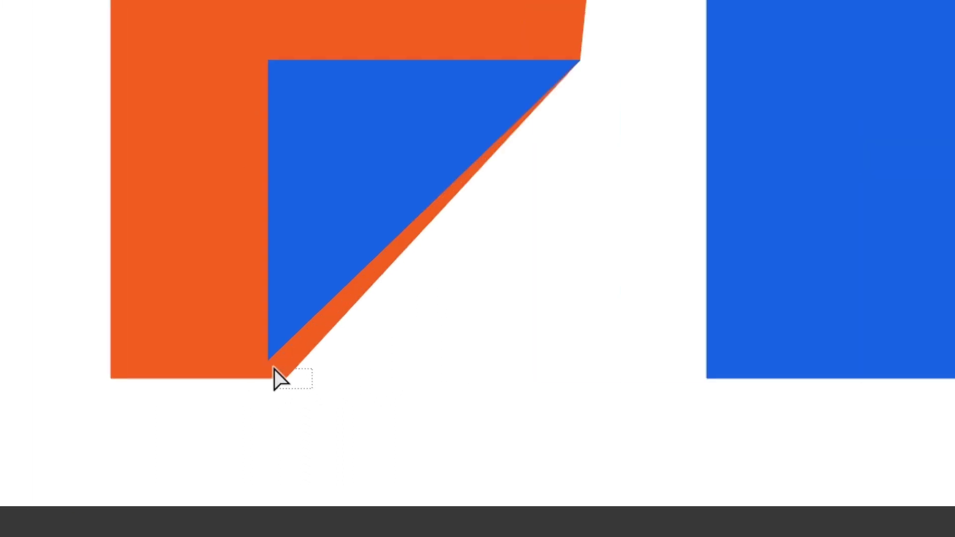
drag(273, 368, 278, 383)
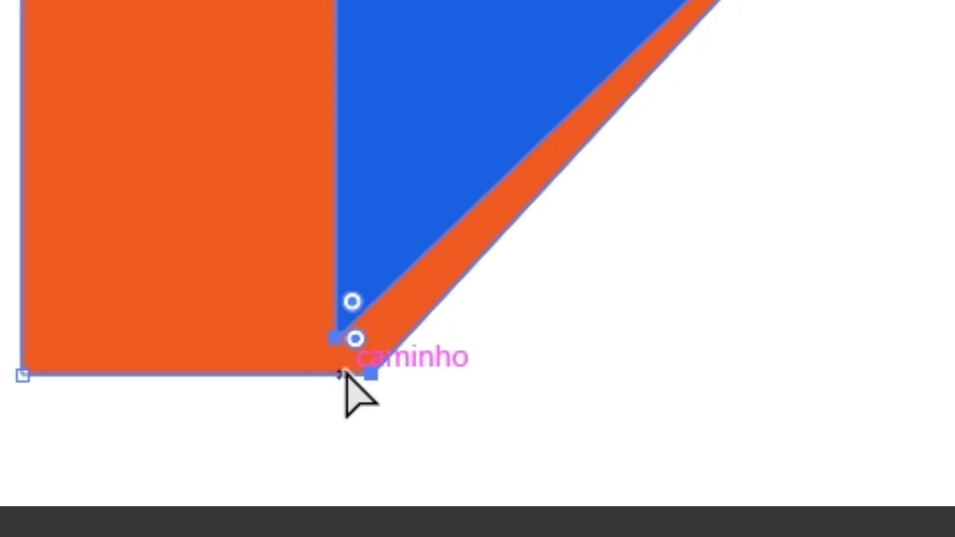
Step: Add the flap's bottom anchor and centre-align both bottom points horizontally and vertically
shift+click(331, 340)
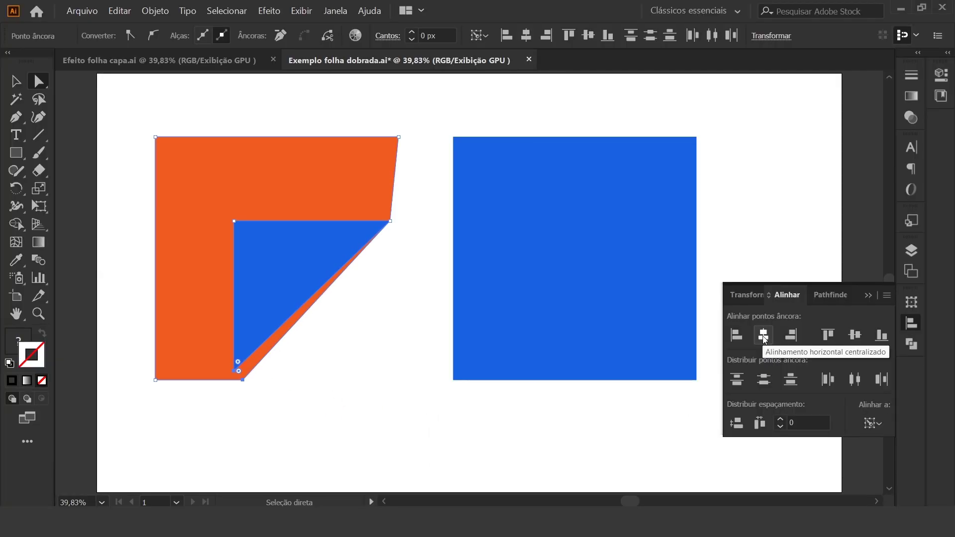
click(763, 335)
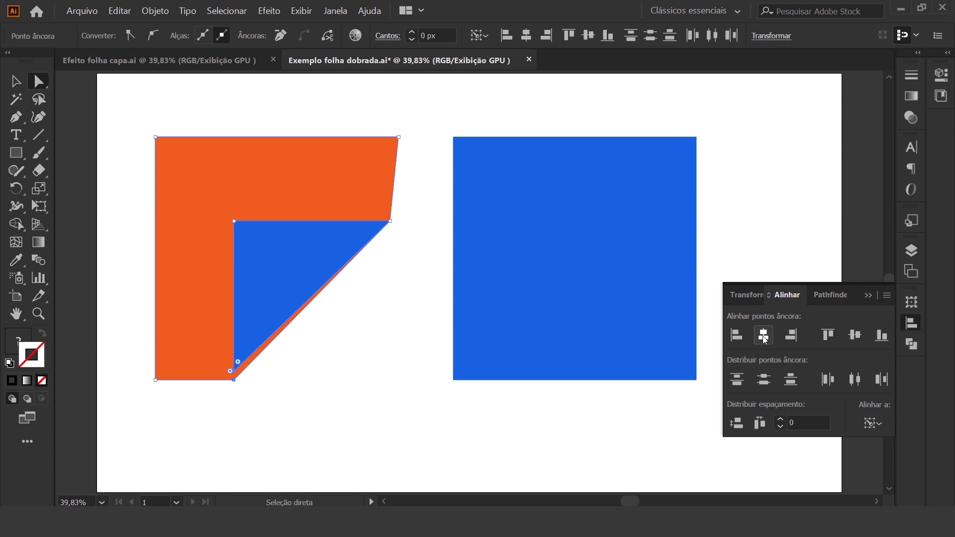
click(854, 336)
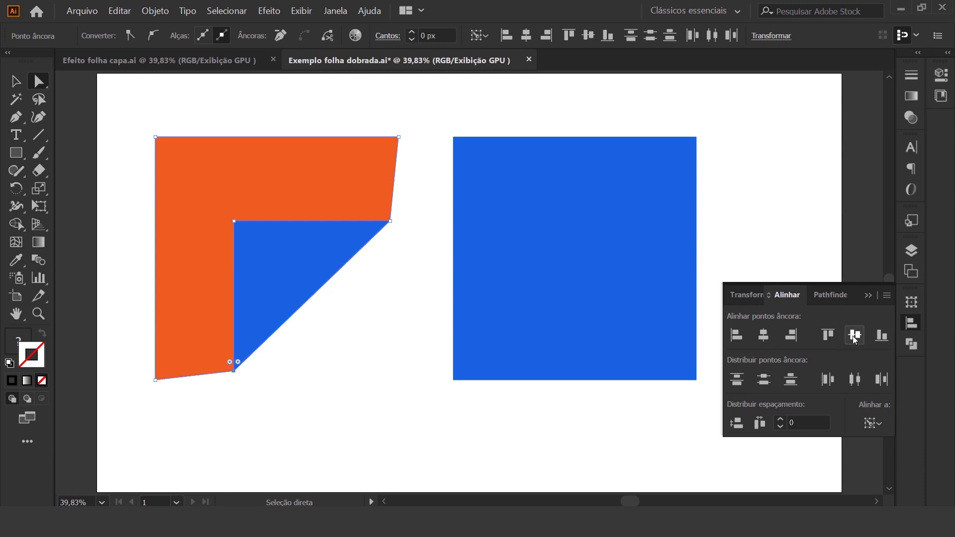
click(338, 354)
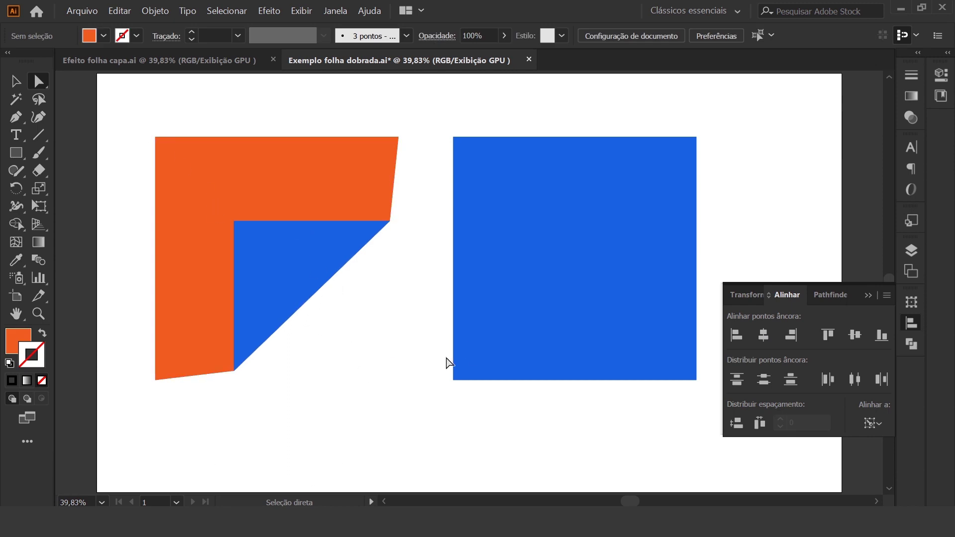
click(871, 298)
click(289, 260)
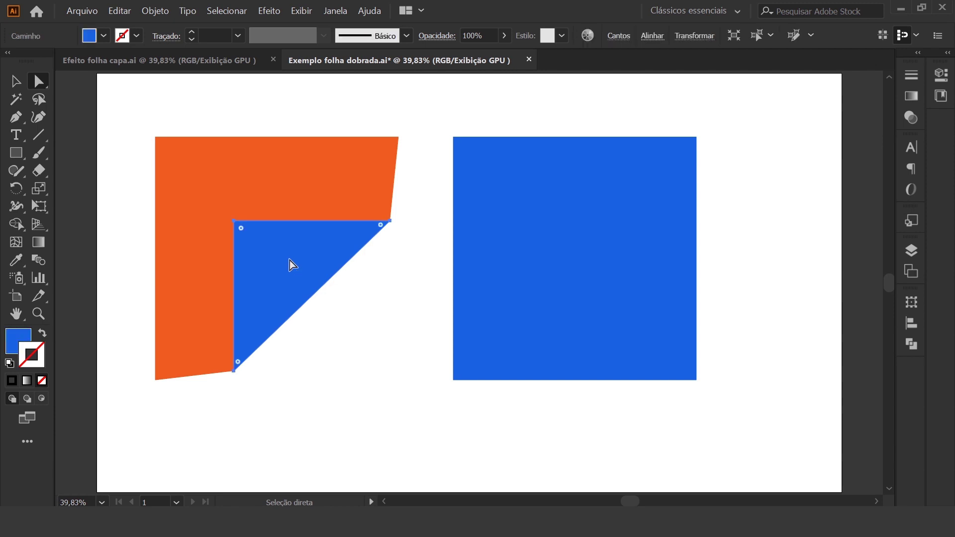
Step: Fill the flap with a white-to-black linear gradient dragged diagonally at -45°
click(40, 242)
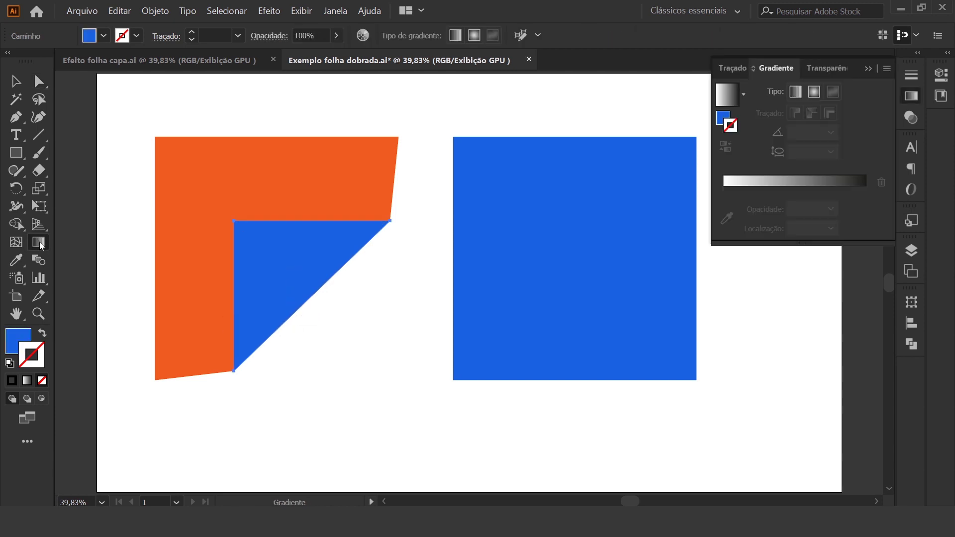
click(726, 119)
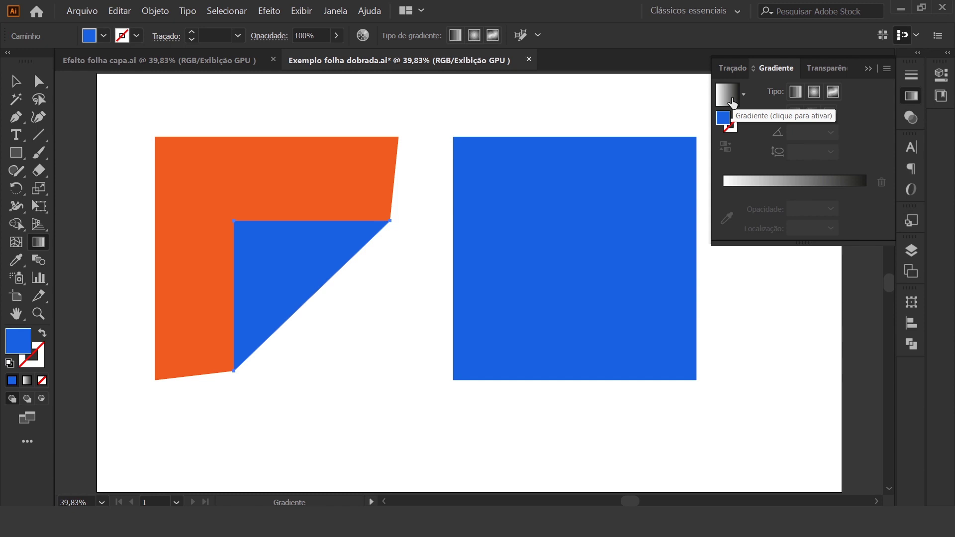
click(733, 103)
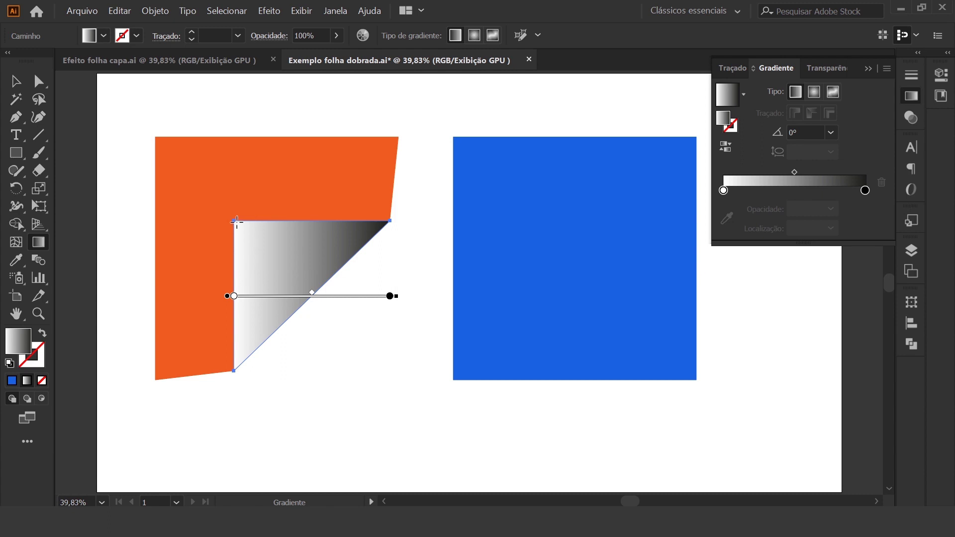
drag(235, 221, 299, 294)
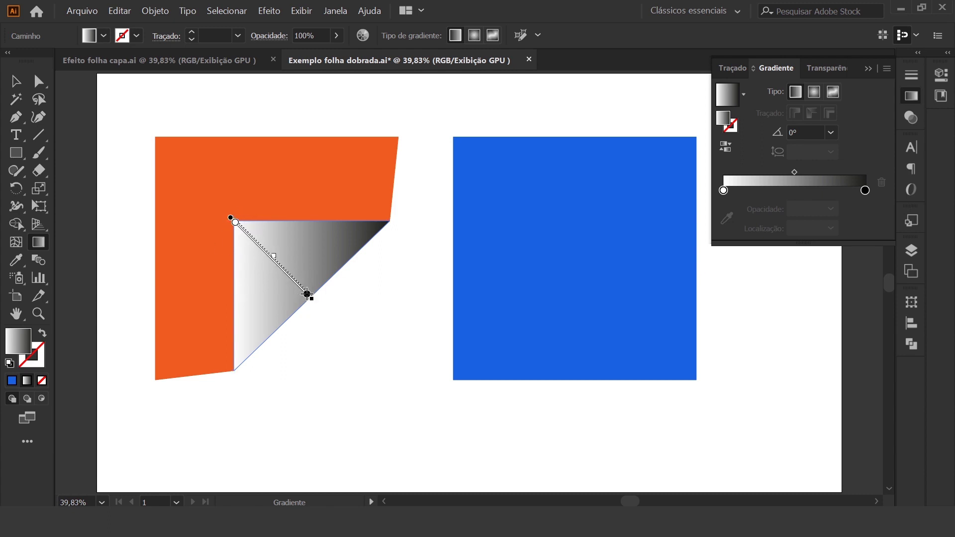
drag(299, 294, 309, 293)
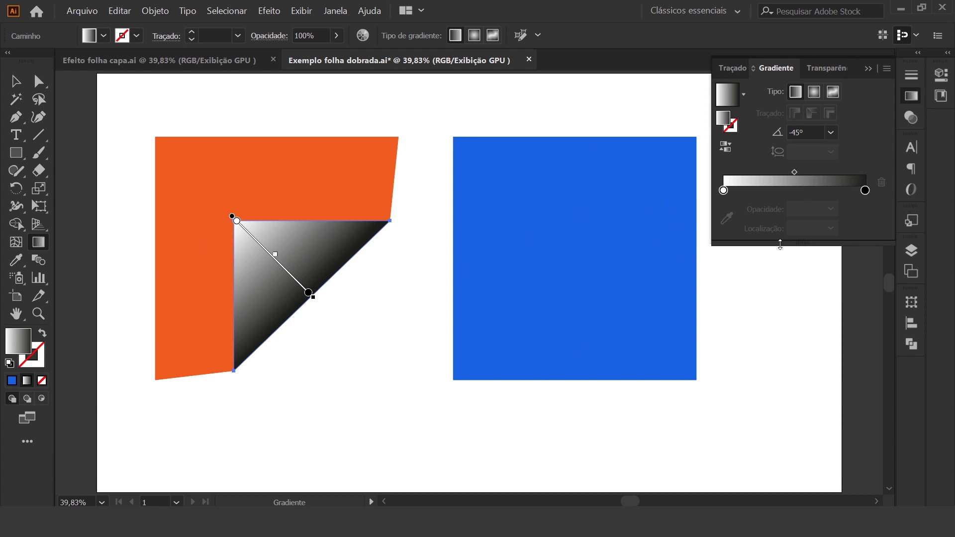
double_click(724, 190)
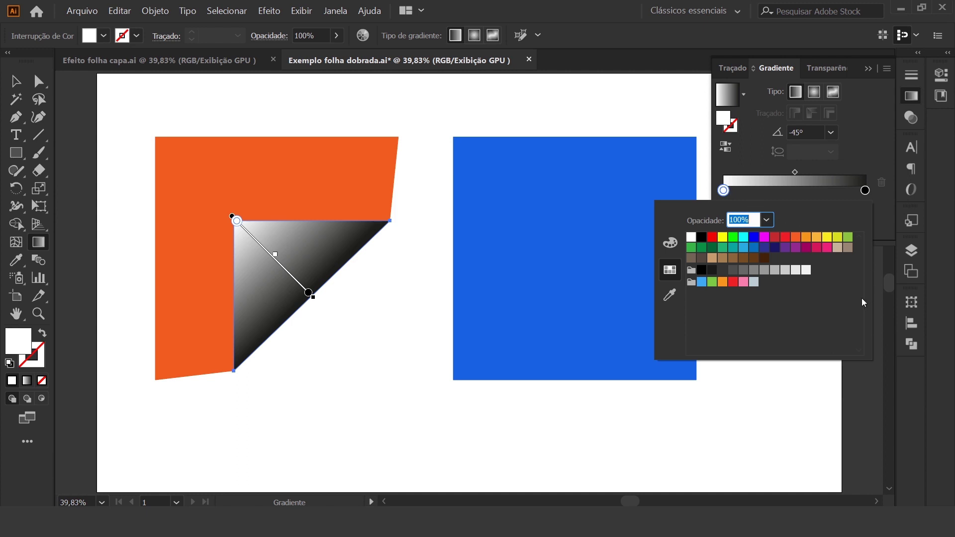
Step: Set the triangle gradient's end stops to light blue and dark navy, adding a middle stop
click(744, 248)
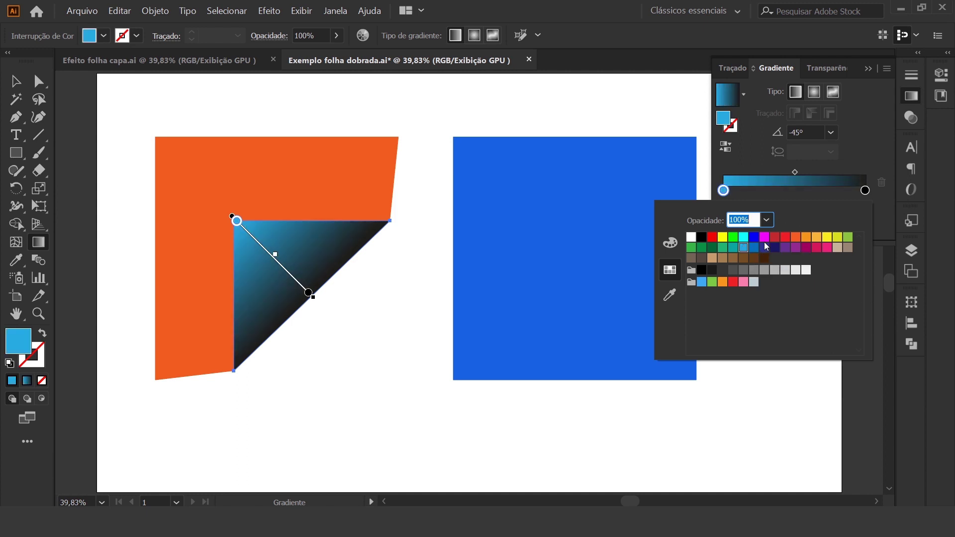
double_click(866, 190)
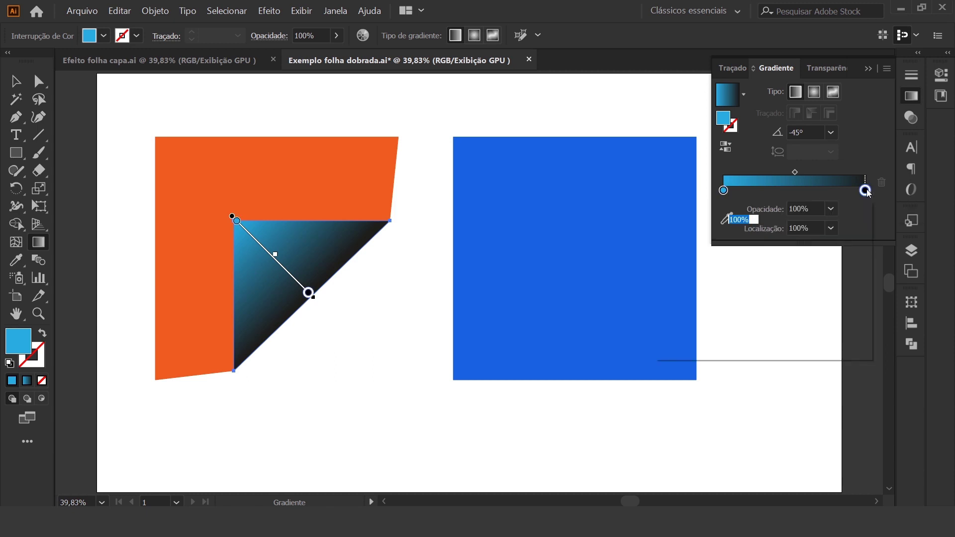
click(775, 247)
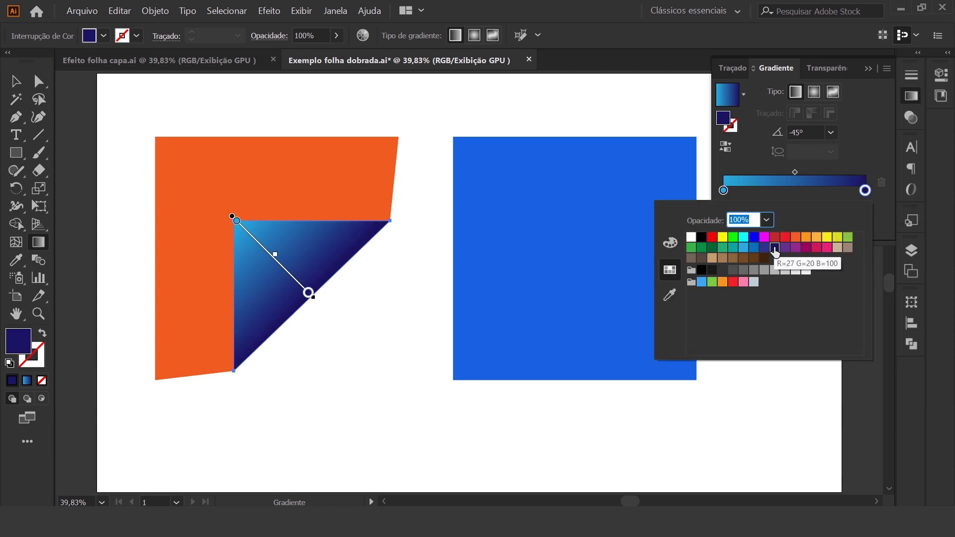
click(799, 194)
click(797, 191)
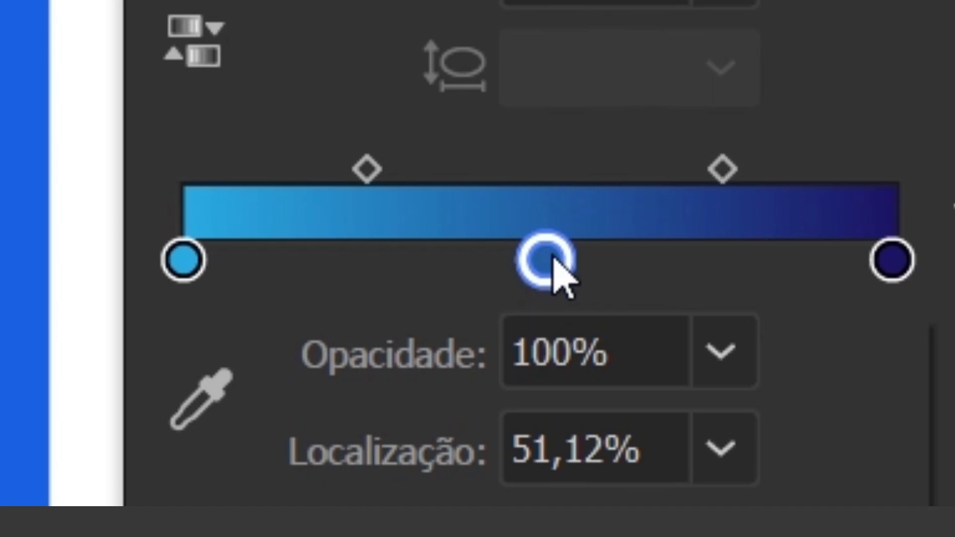
Step: Brighten the middle stop's blue and add a bright cyan stop at 33,59%
double_click(552, 257)
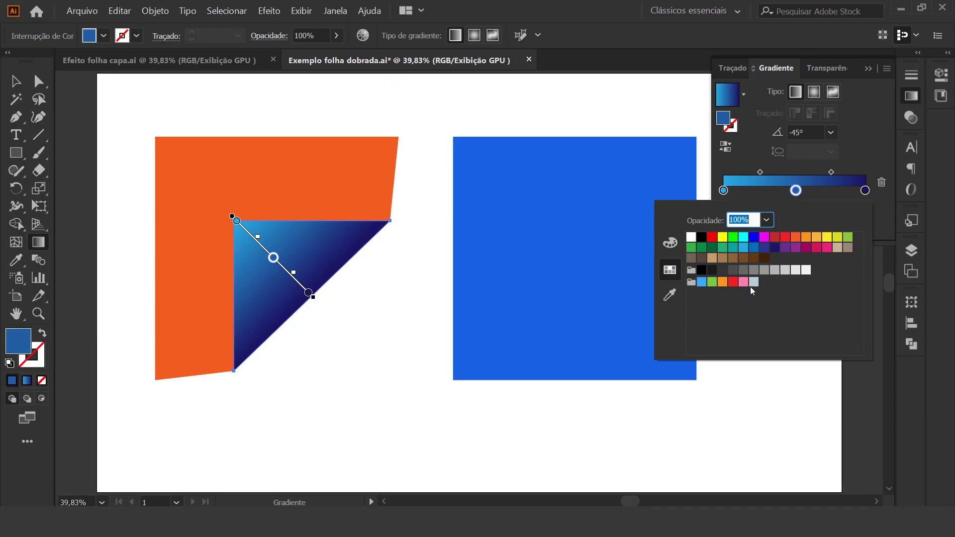
click(670, 243)
mouse_move(789, 298)
mouse_down()
mouse_move(802, 298)
mouse_move(782, 271)
mouse_up()
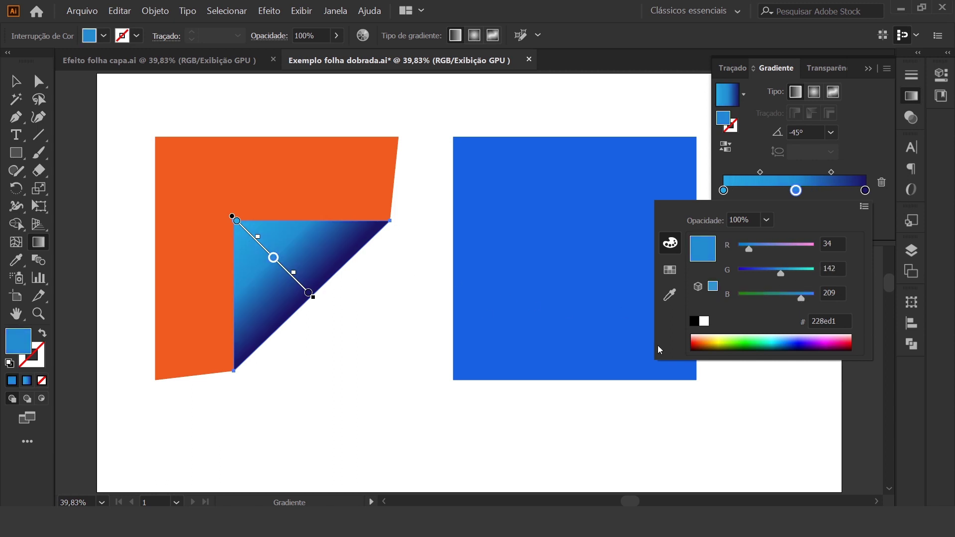
click(746, 365)
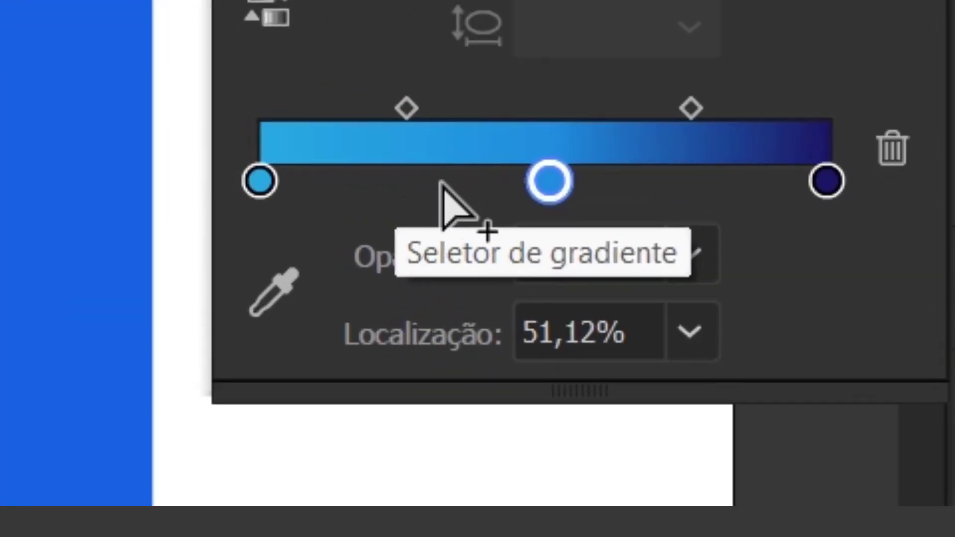
click(450, 184)
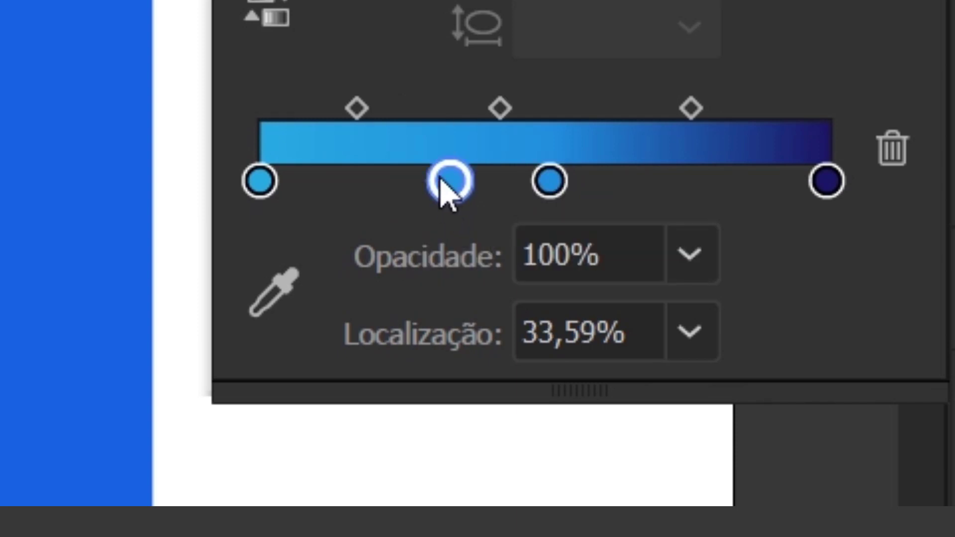
double_click(449, 183)
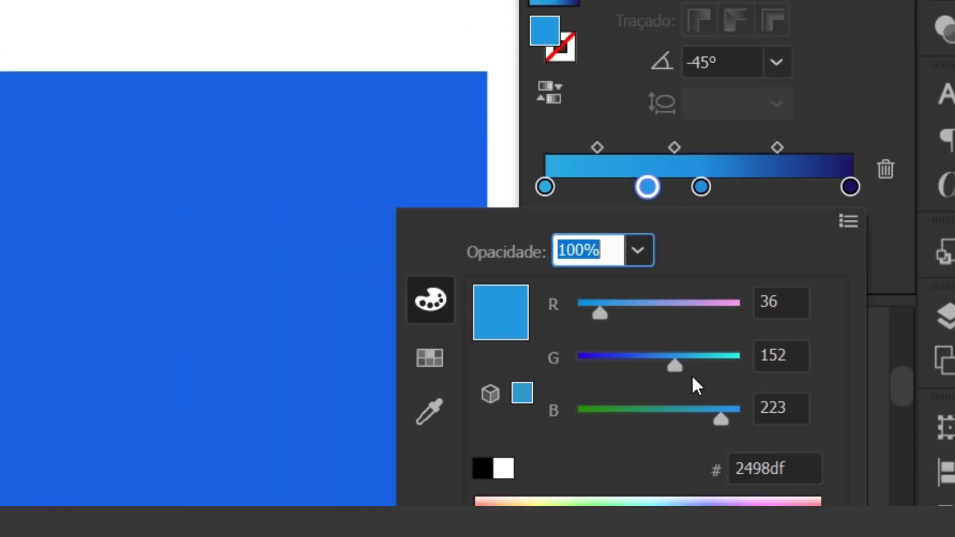
drag(783, 274, 815, 273)
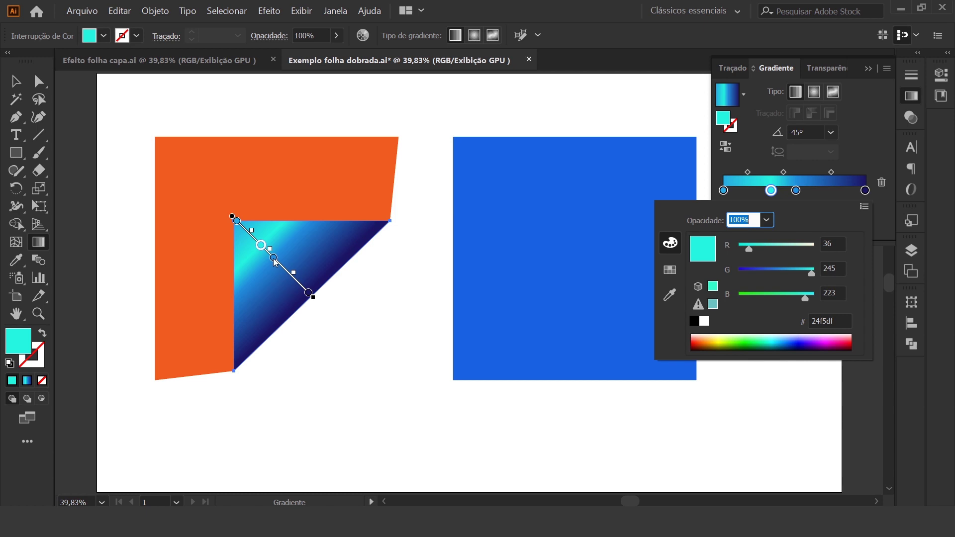
key(Escape)
Step: Fine-tune the blue stop's position along the gradient
drag(273, 258, 283, 267)
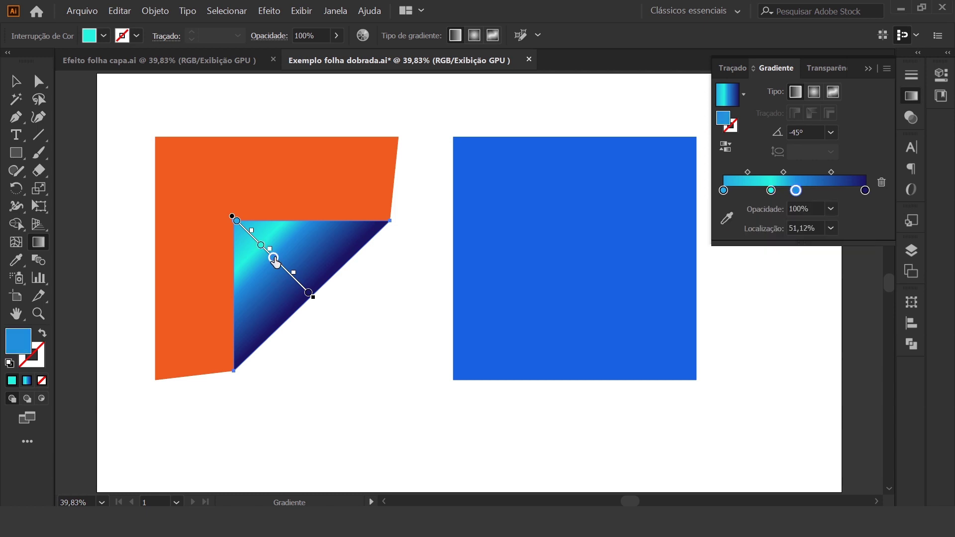
drag(283, 267, 268, 259)
click(262, 245)
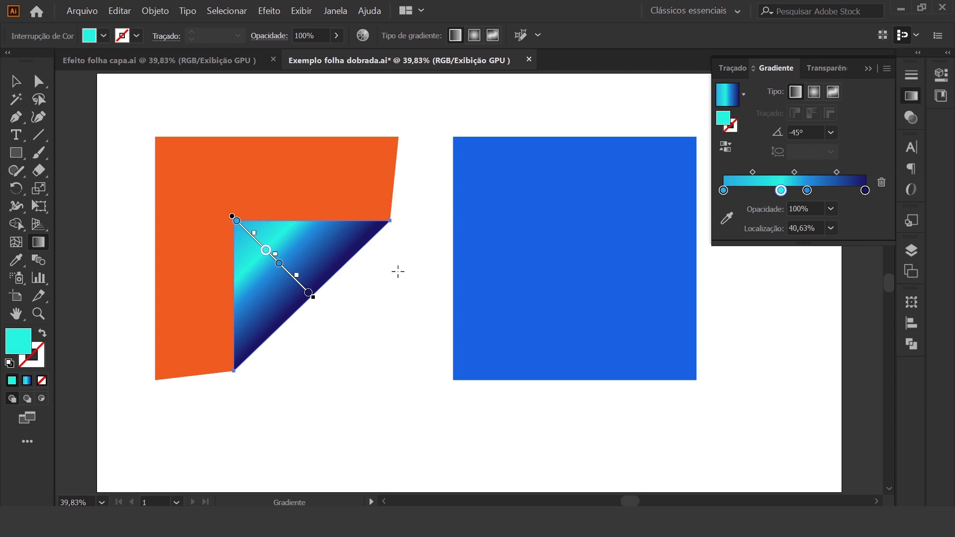
click(869, 69)
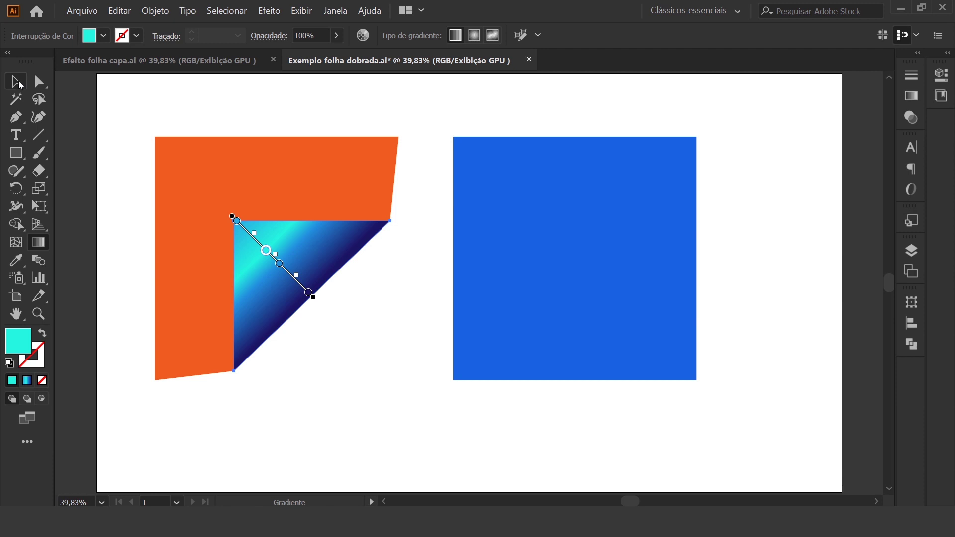
Step: Move the orange shape and gradient triangle together onto the blue square
click(15, 82)
click(422, 100)
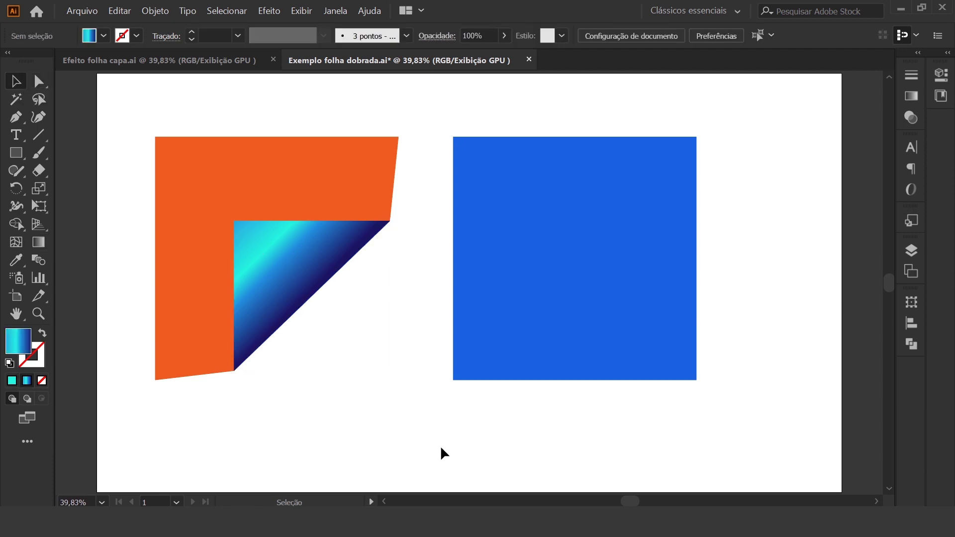
drag(119, 109, 370, 366)
drag(235, 165, 532, 164)
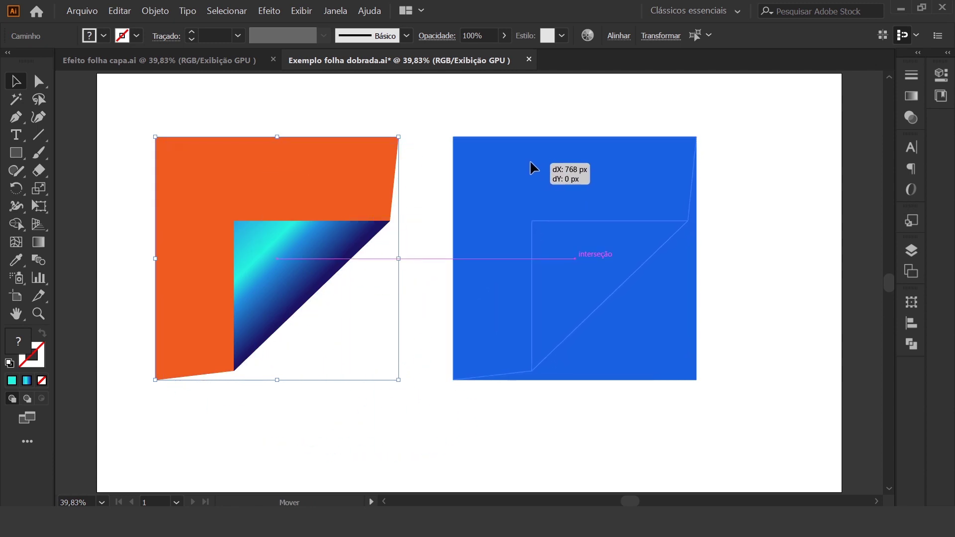
drag(532, 164, 530, 161)
Step: Move all three shapes together toward the centre of the page
click(771, 257)
drag(751, 401, 398, 214)
mouse_move(550, 203)
mouse_down()
mouse_move(435, 213)
mouse_move(418, 199)
mouse_move(424, 212)
mouse_up()
click(707, 356)
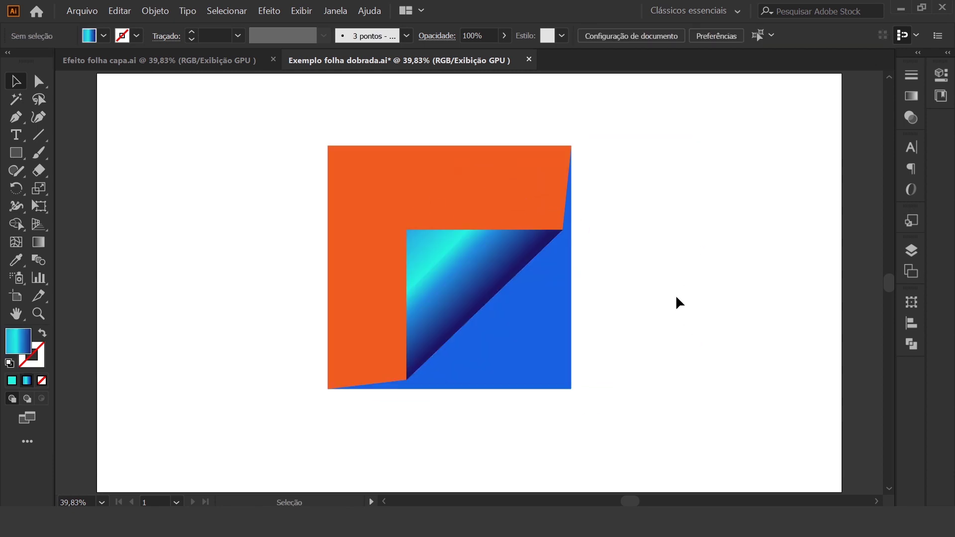
click(431, 187)
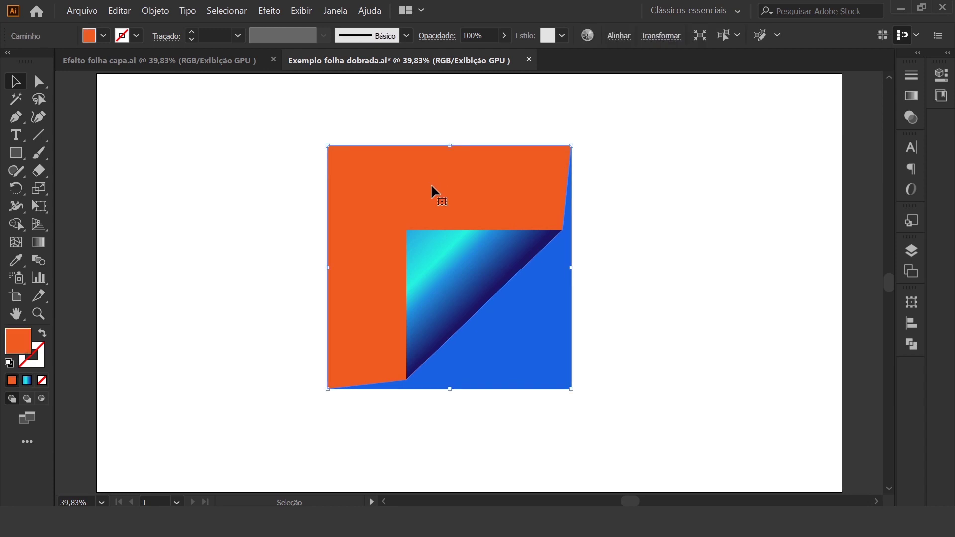
Step: Give the orange shape a top-left to lower-right gradient and delete the cyan stop
double_click(39, 243)
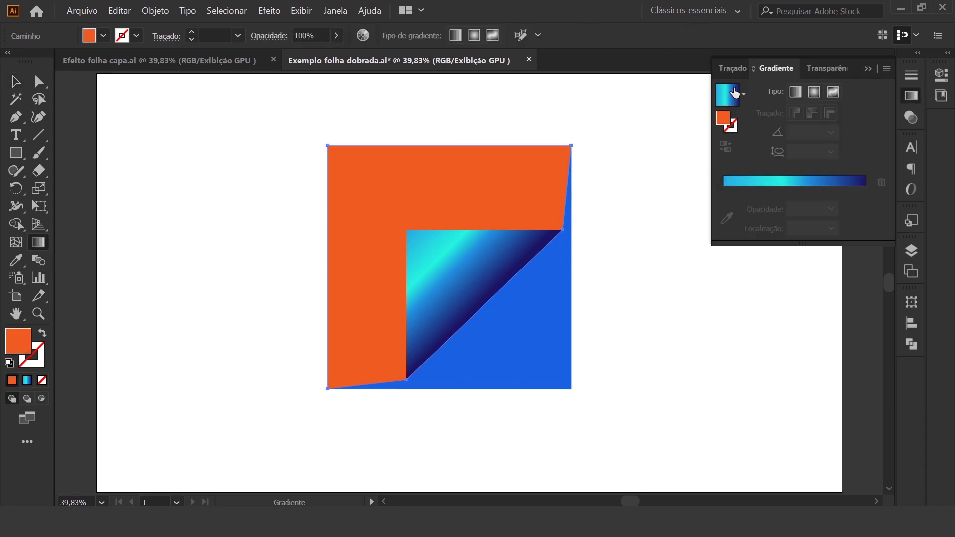
click(730, 96)
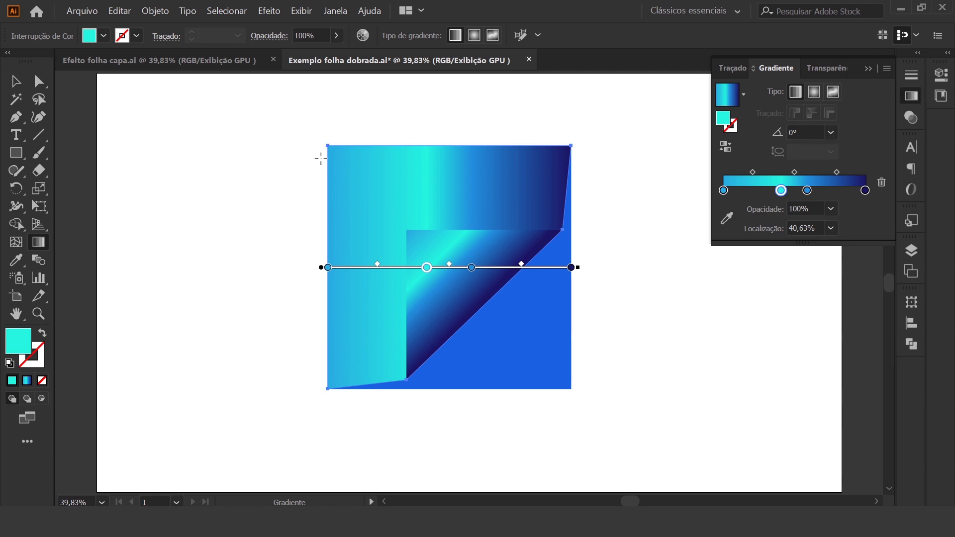
drag(332, 147, 480, 297)
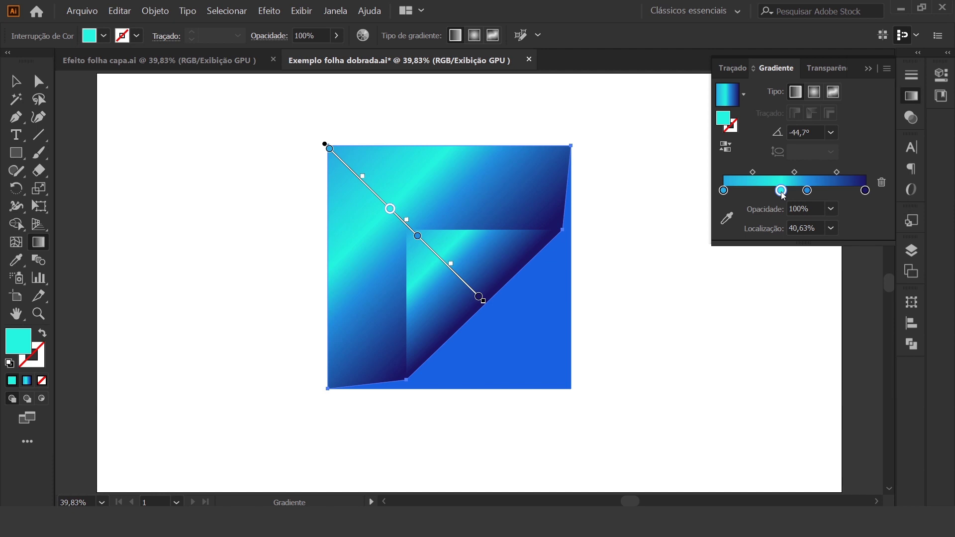
key(Delete)
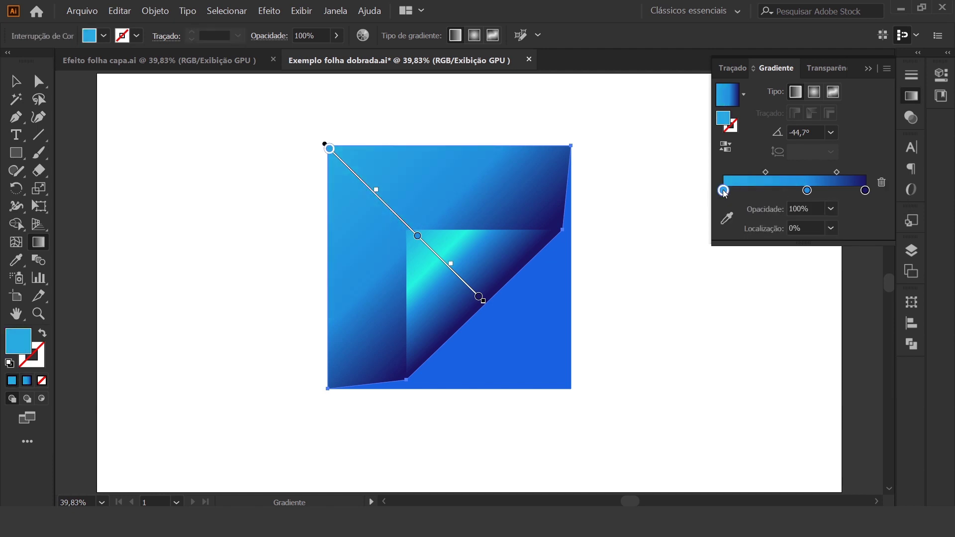
Step: Set the gradient stops to yellow-orange, orange and a darker orange
double_click(724, 191)
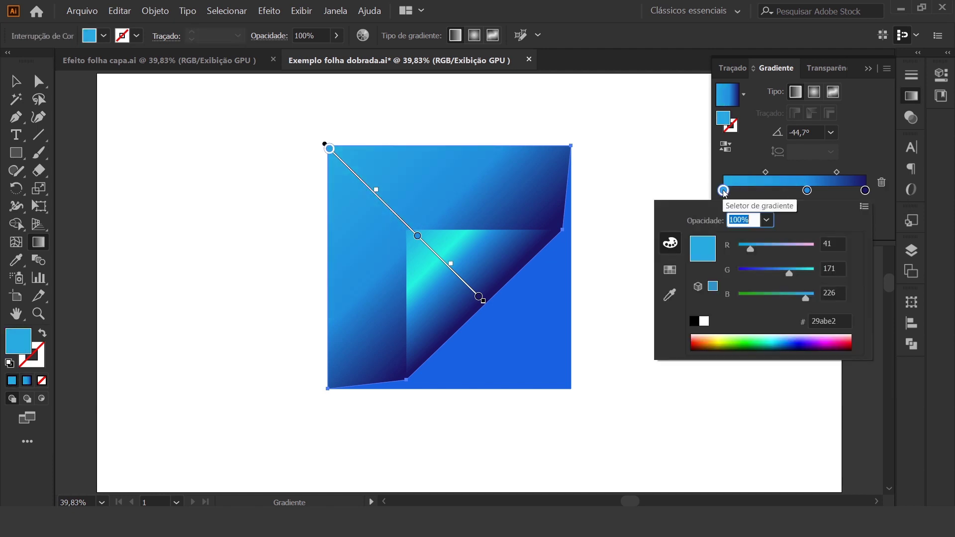
click(709, 342)
click(714, 342)
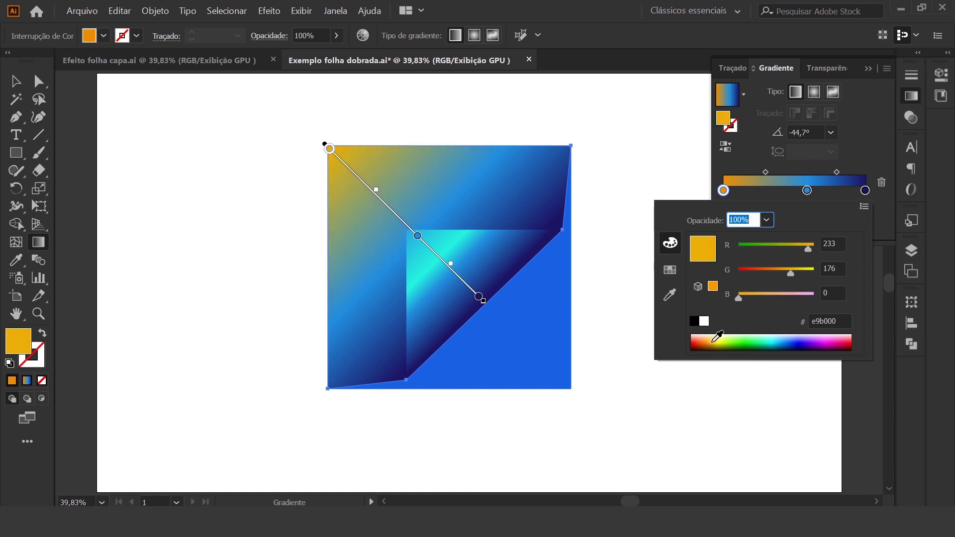
double_click(807, 191)
click(705, 343)
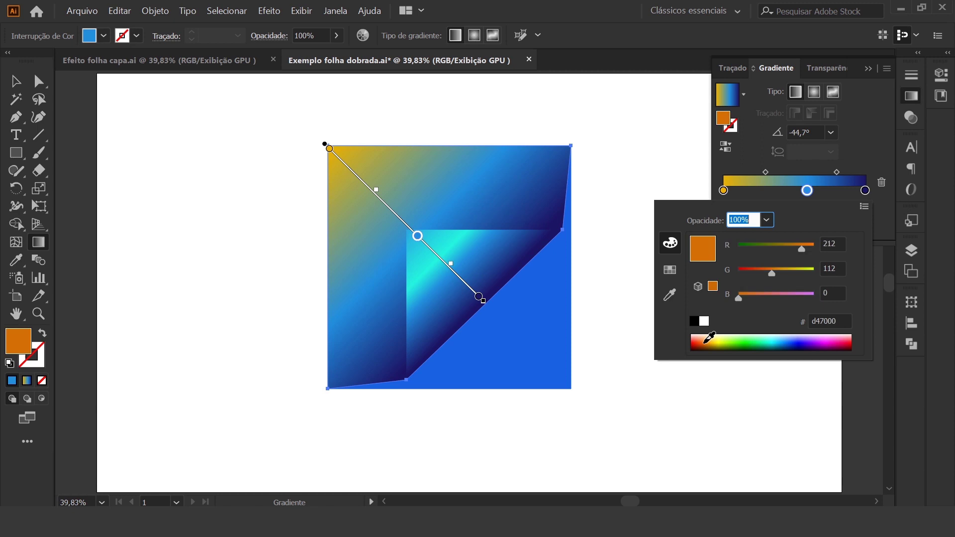
double_click(865, 191)
click(709, 346)
drag(711, 343, 703, 342)
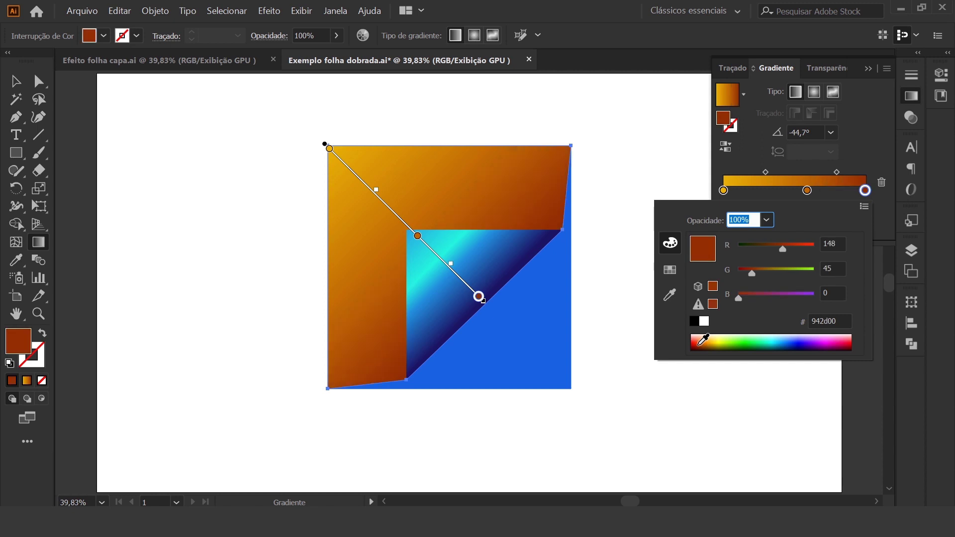
drag(701, 344, 713, 342)
key(v)
click(728, 361)
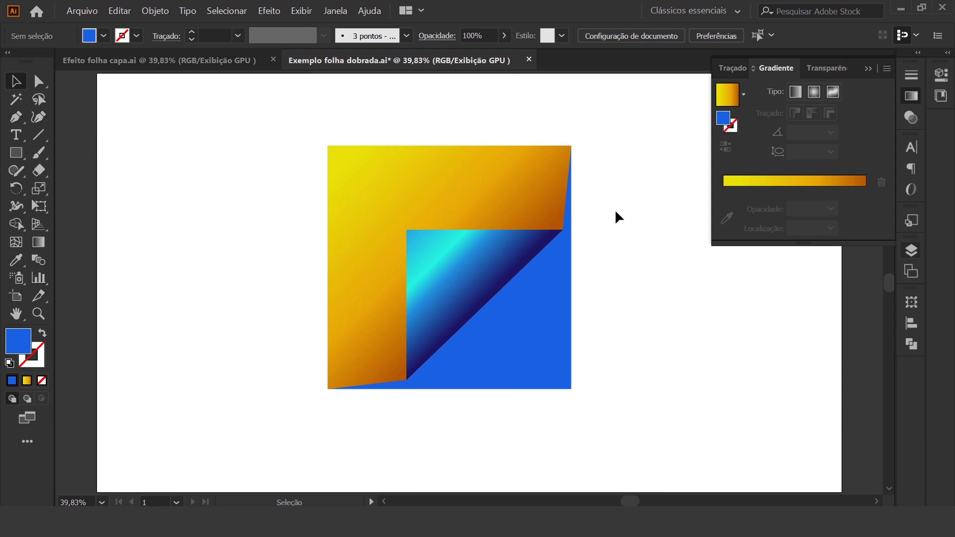
Step: Fill the base square with a gradient running diagonally from bottom-right toward the fold
click(522, 331)
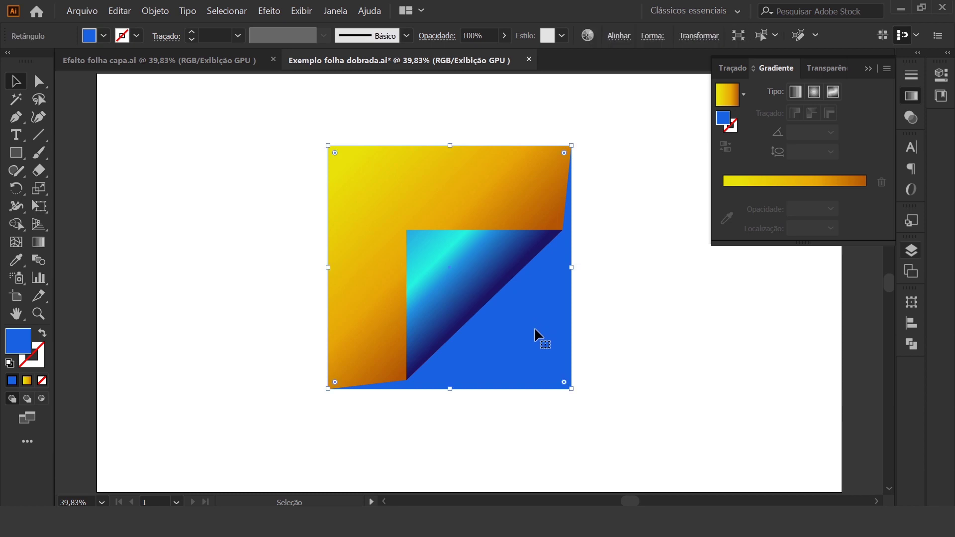
click(732, 97)
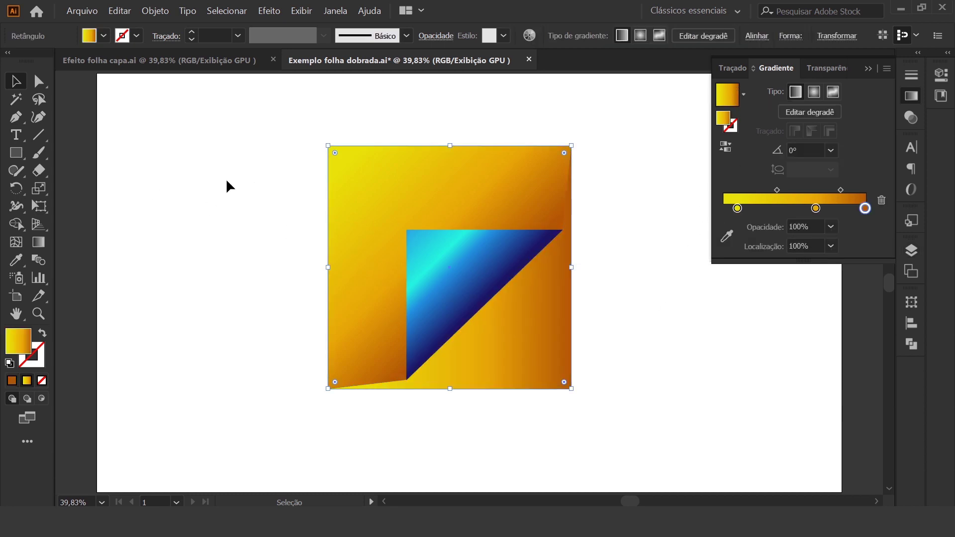
click(39, 242)
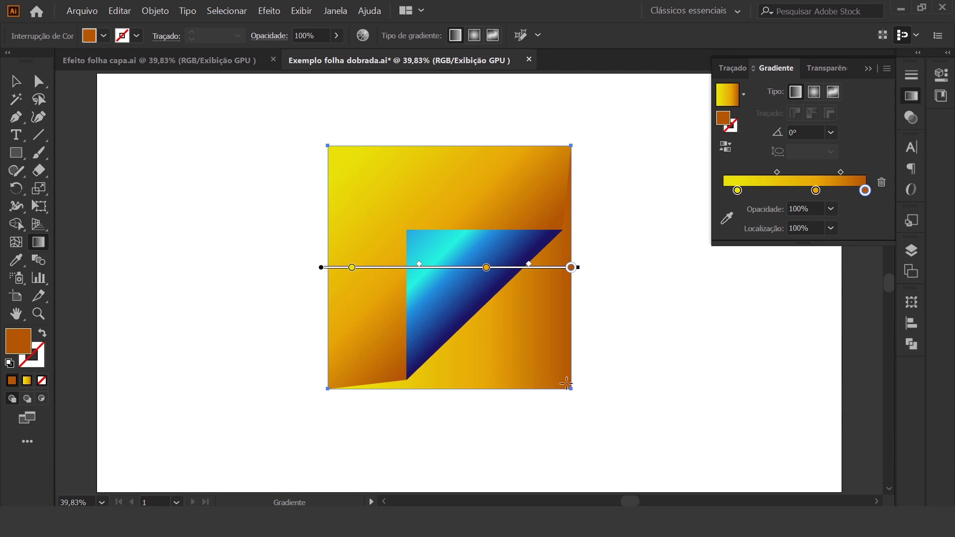
drag(568, 386, 466, 283)
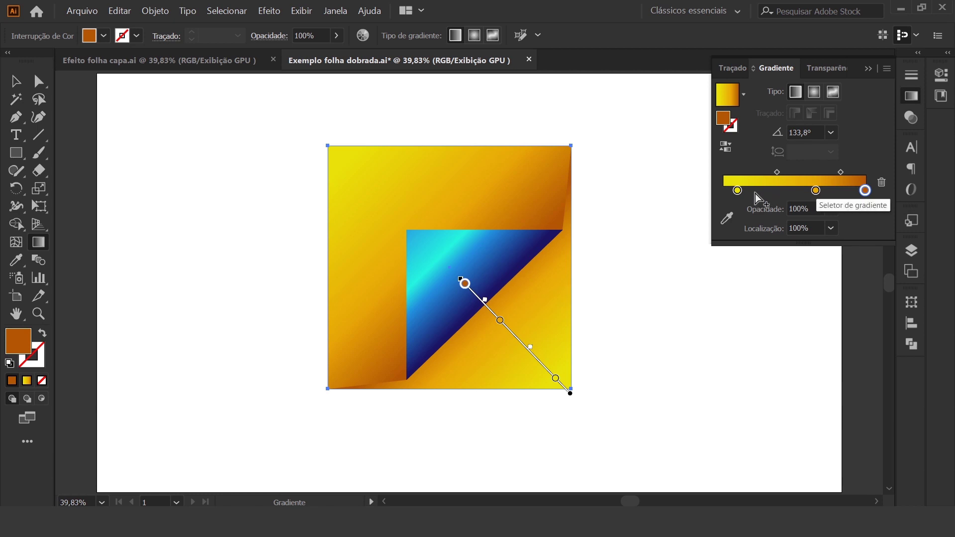
Step: Set the first stop to bright blue and the middle stop to blue 0031aa
double_click(738, 190)
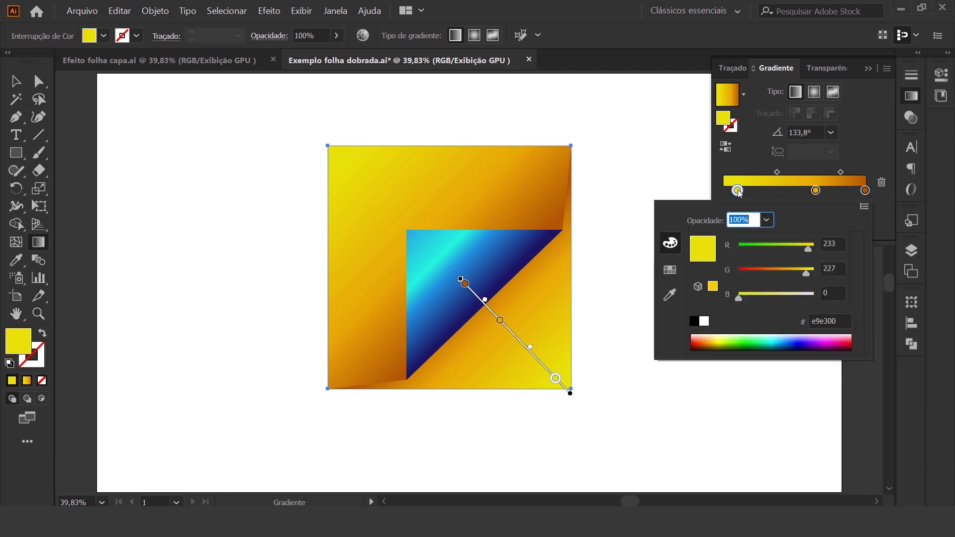
click(794, 343)
click(788, 336)
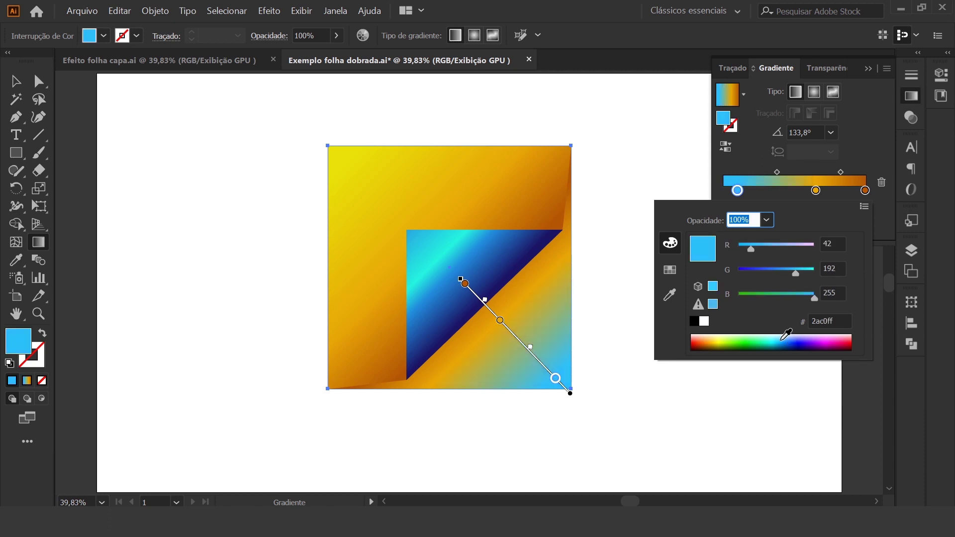
click(787, 344)
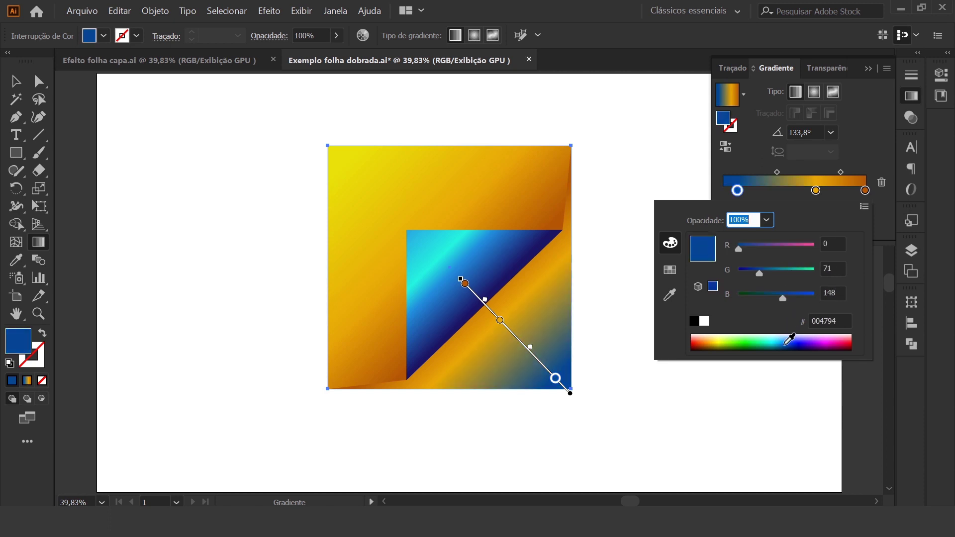
click(786, 340)
click(816, 191)
double_click(816, 191)
click(790, 343)
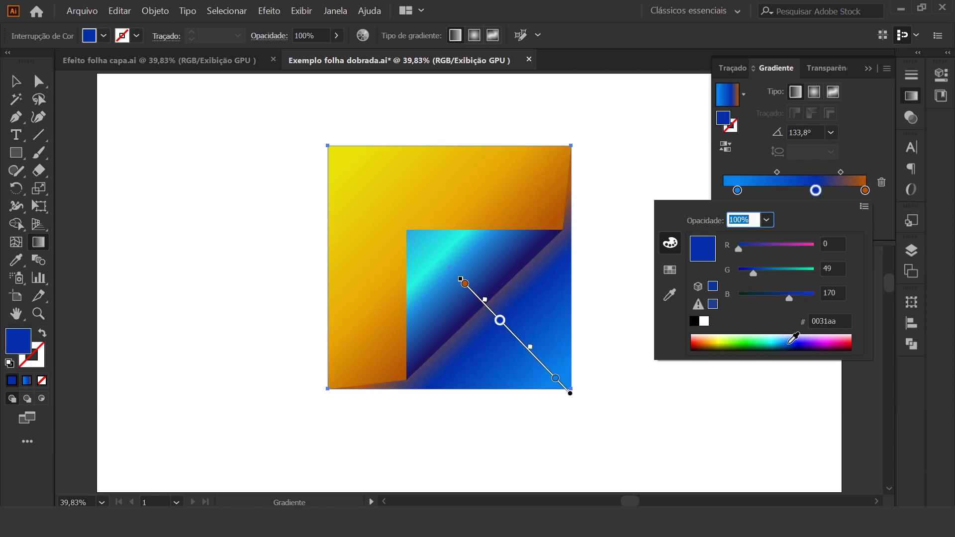
Step: Make the end stop dark navy and lighten the middle stop to 0068cf
click(866, 191)
double_click(866, 191)
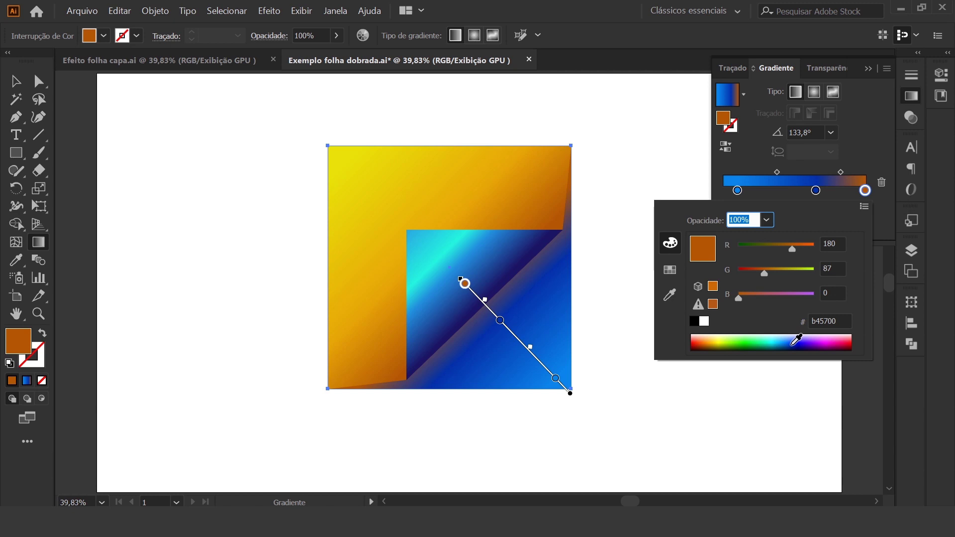
click(800, 343)
drag(797, 348, 800, 349)
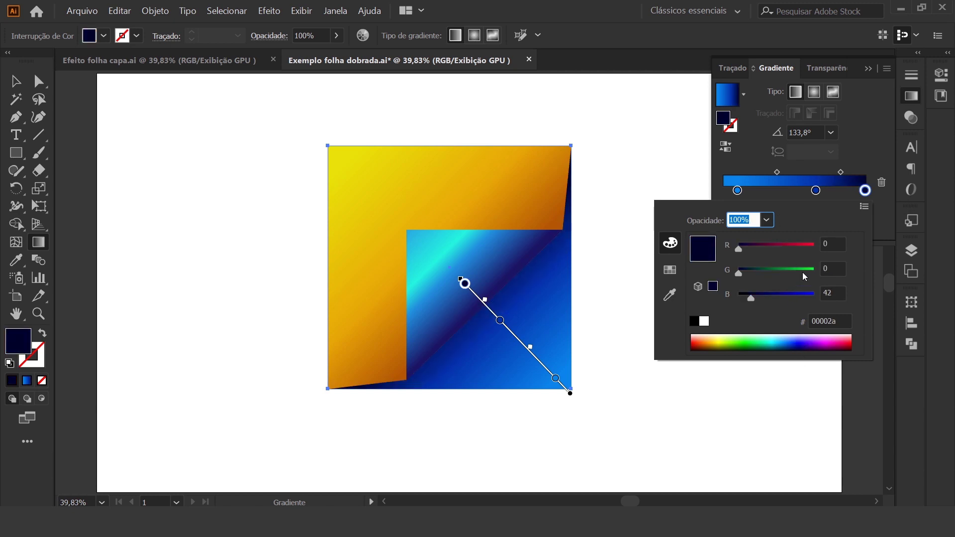
click(816, 191)
double_click(816, 192)
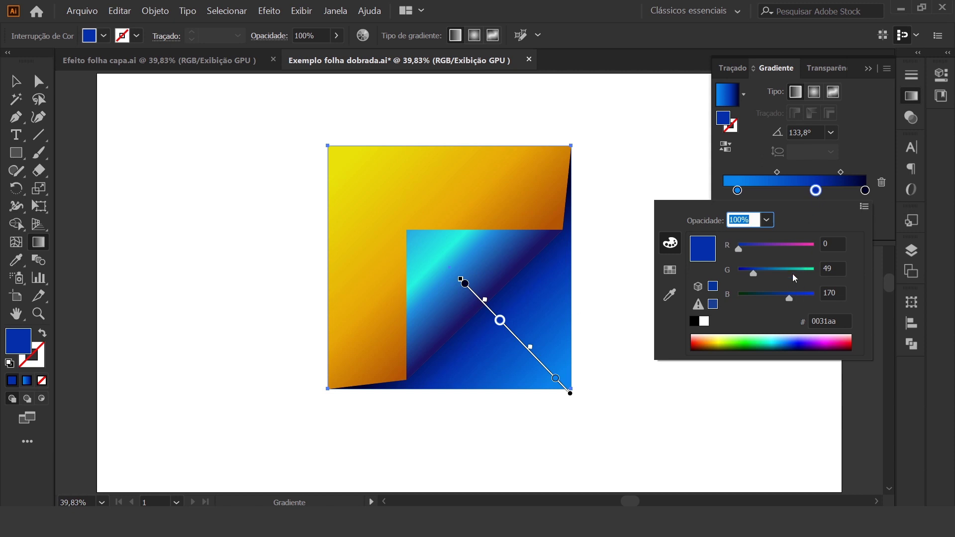
mouse_move(777, 273)
mouse_down()
mouse_move(765, 272)
mouse_move(806, 298)
mouse_up()
click(770, 272)
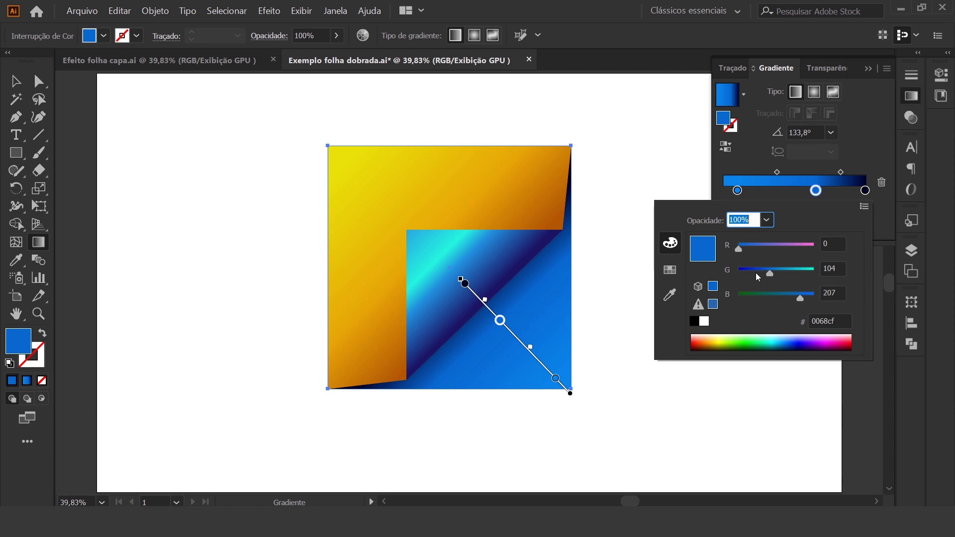
click(871, 72)
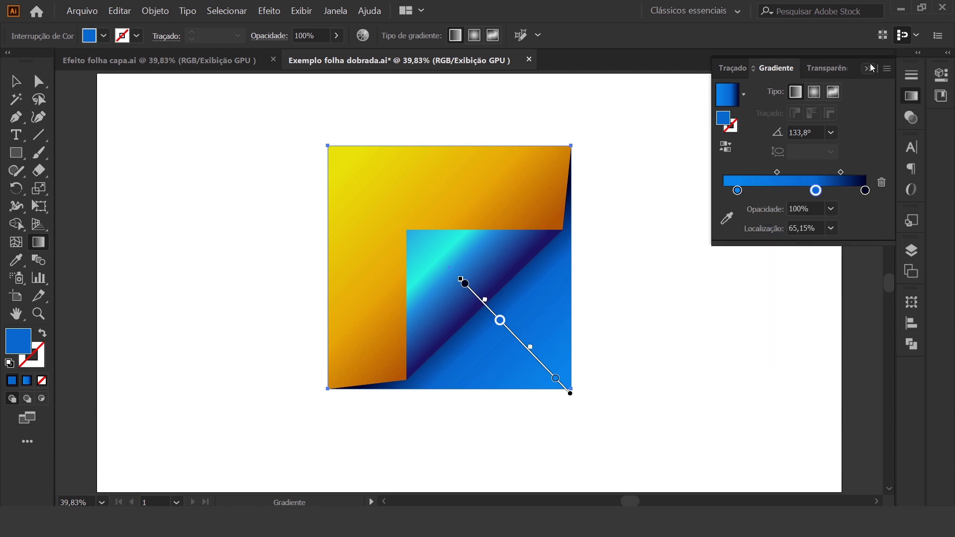
click(869, 68)
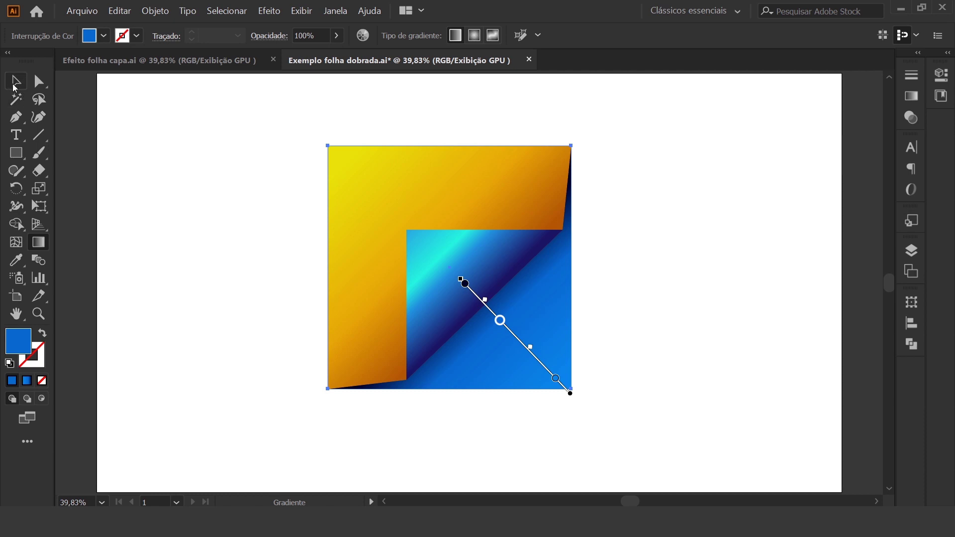
Step: Deselect the base square and choose the Anchor Point tool from the Pen tool flyout
click(16, 85)
click(240, 168)
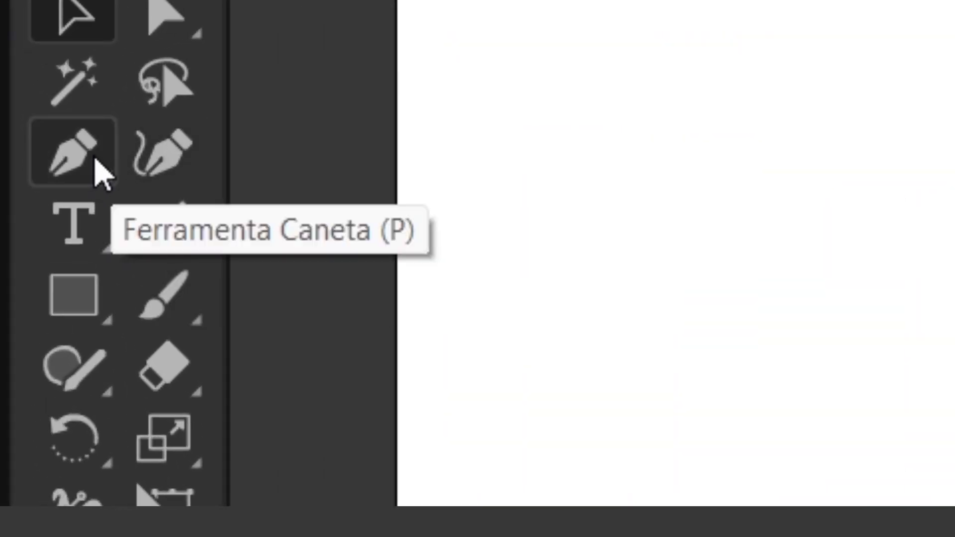
click(96, 161)
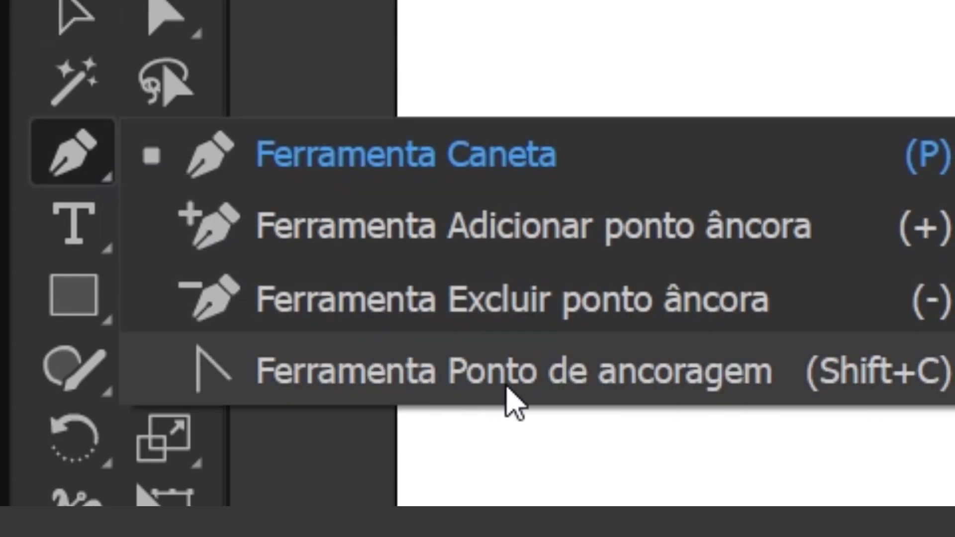
click(532, 376)
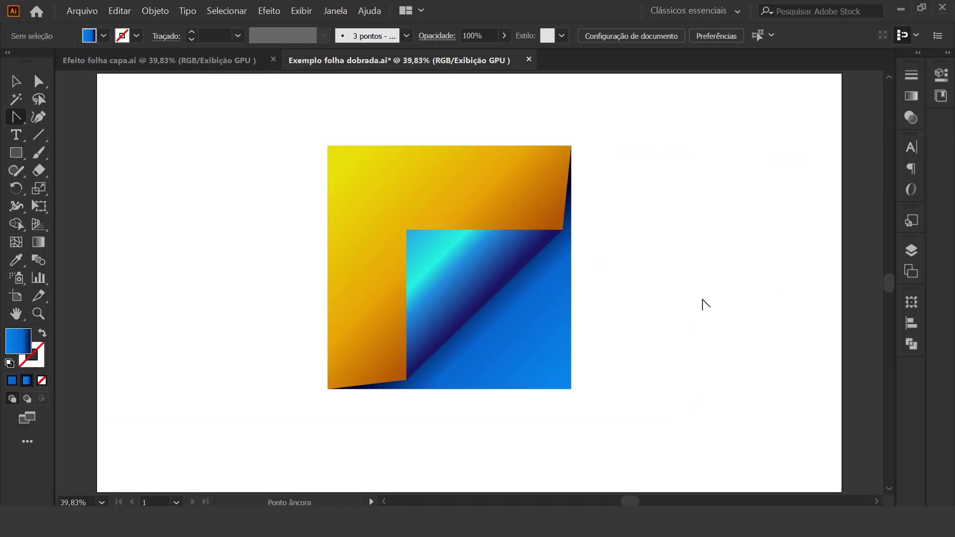
Step: Zoom in and bend the flap's top edge into a downward curve
key(ctrl)
key(ctrl+plus)
key(ctrl+plus)
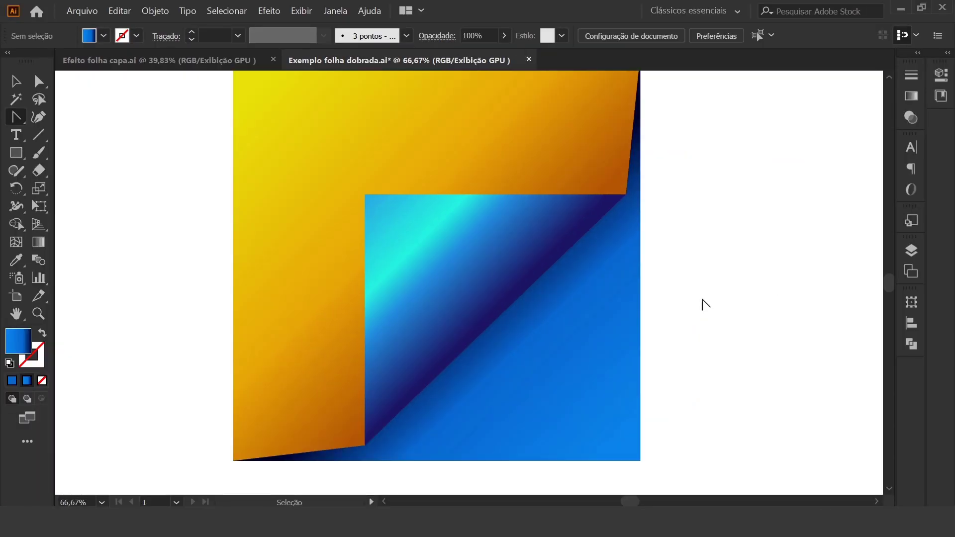
scroll(725, 271, up, 1)
scroll(713, 186, down, 1)
scroll(712, 187, up, 2)
scroll(715, 186, down, 1)
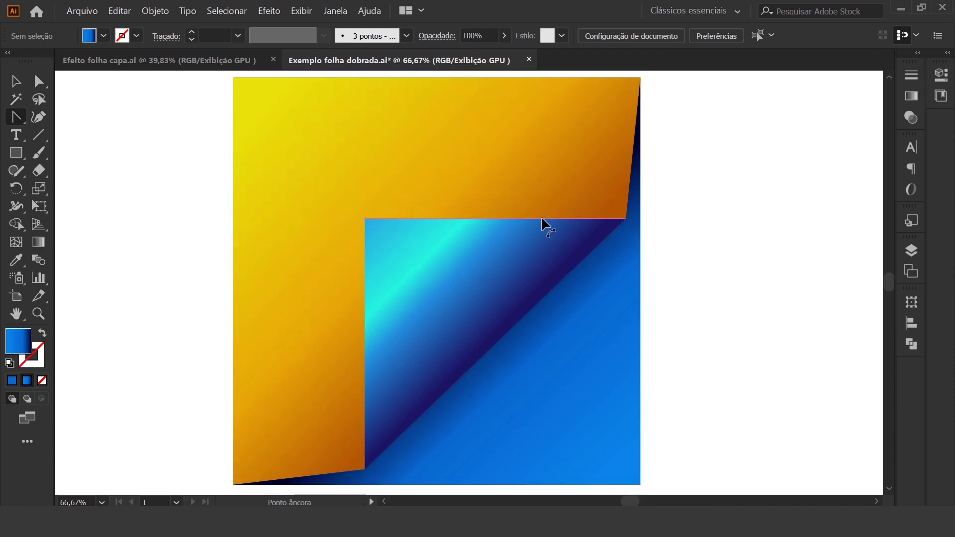
mouse_move(542, 219)
mouse_down()
mouse_move(537, 230)
mouse_move(522, 226)
mouse_up()
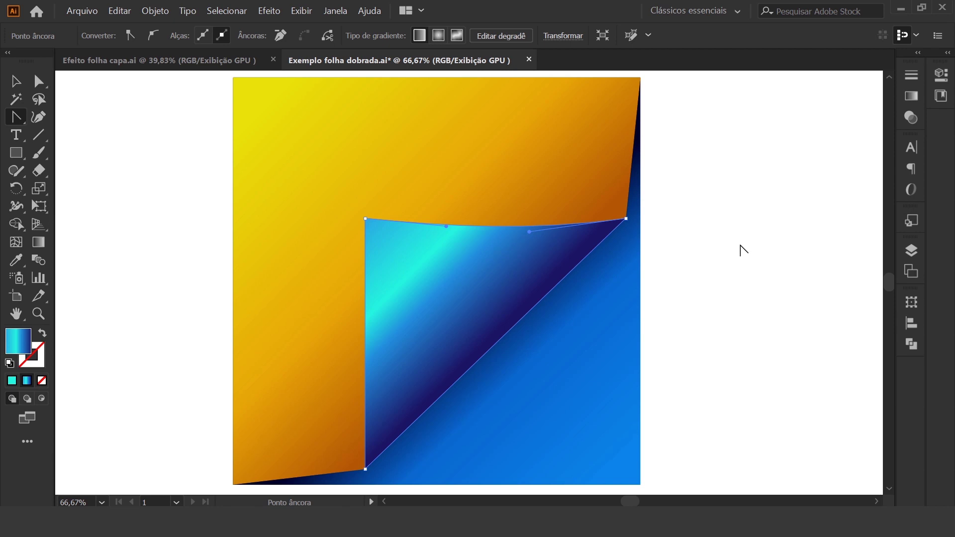
Step: Curve the sheet's right edge and bottom corner, then deselect everything
click(633, 201)
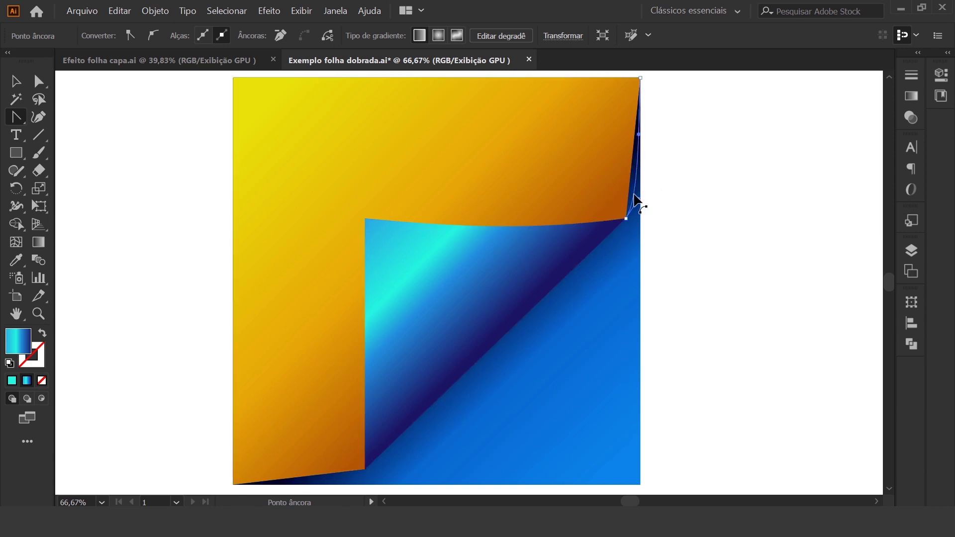
drag(635, 196, 640, 207)
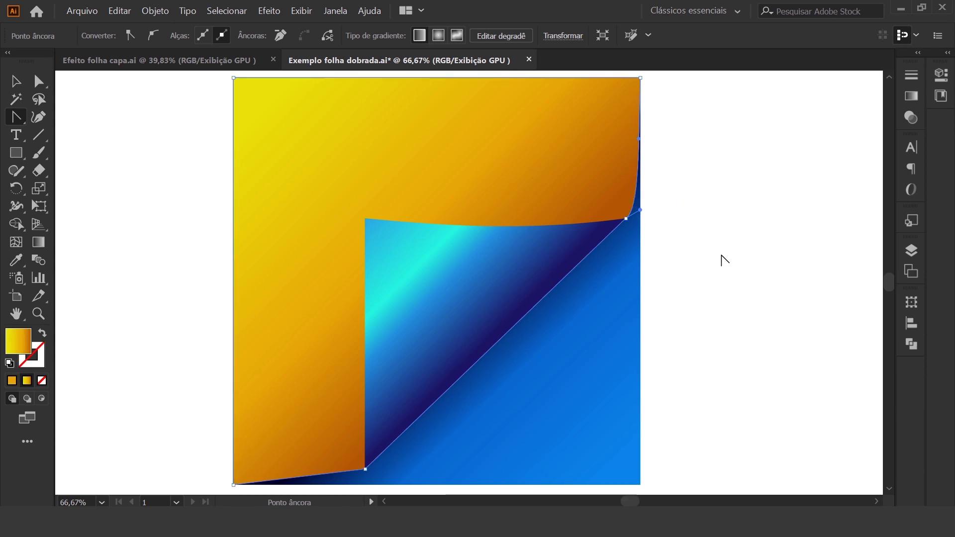
scroll(723, 260, down, 2)
click(371, 313)
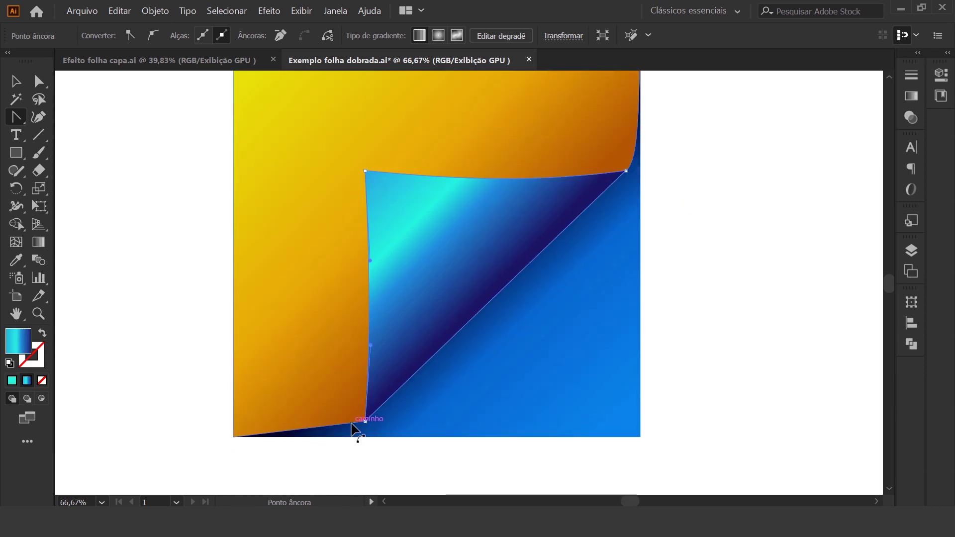
mouse_move(353, 427)
mouse_down()
mouse_move(345, 439)
mouse_move(353, 439)
mouse_up()
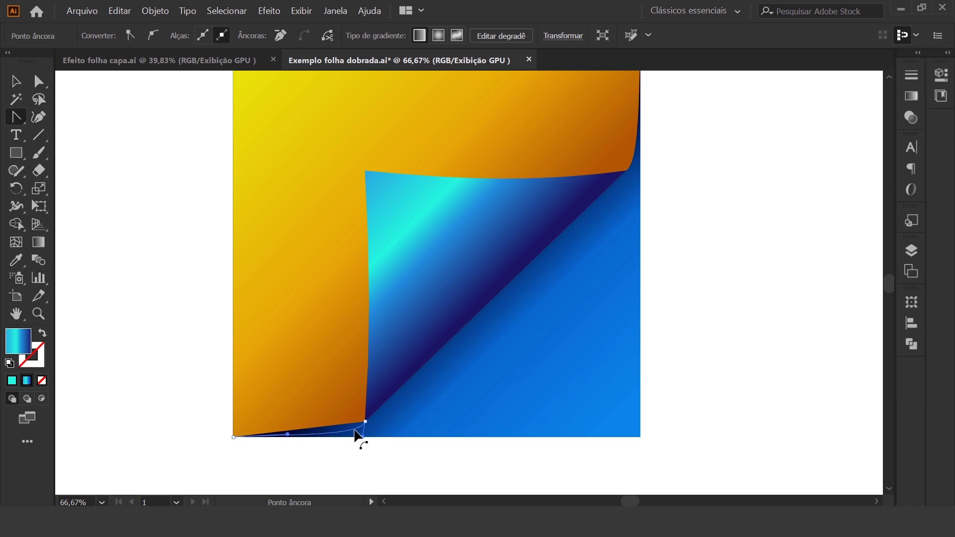
drag(354, 439, 360, 441)
key(v)
click(169, 240)
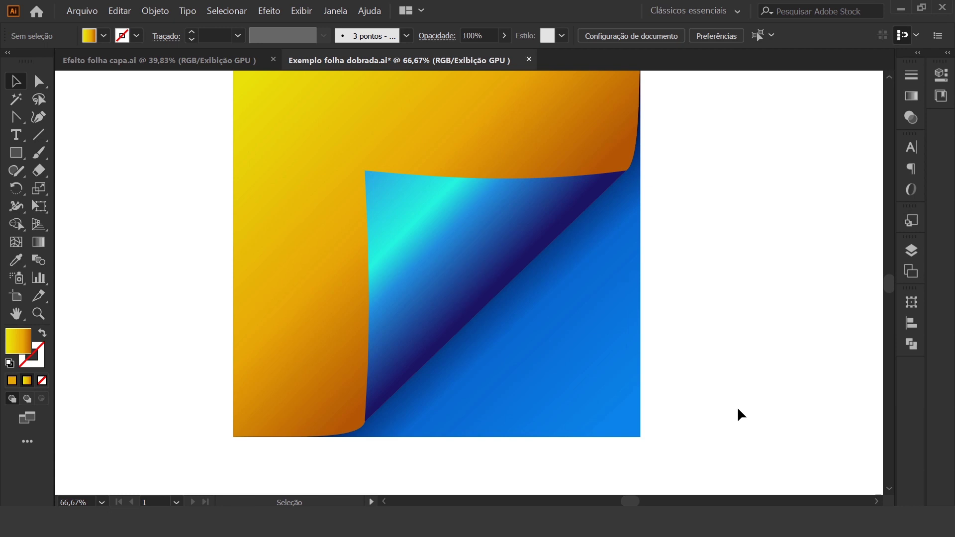
Step: Zoom to 50% to view the finished artwork, then switch to Efeito folha capa.ai
key(ctrl+minus)
key(ctrl+minus)
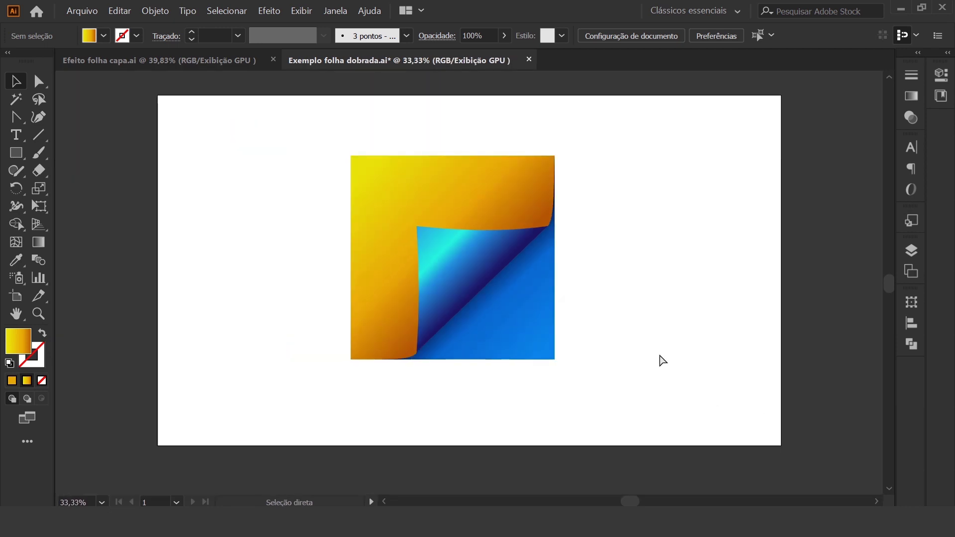
key(ctrl+plus)
scroll(631, 369, up, 1)
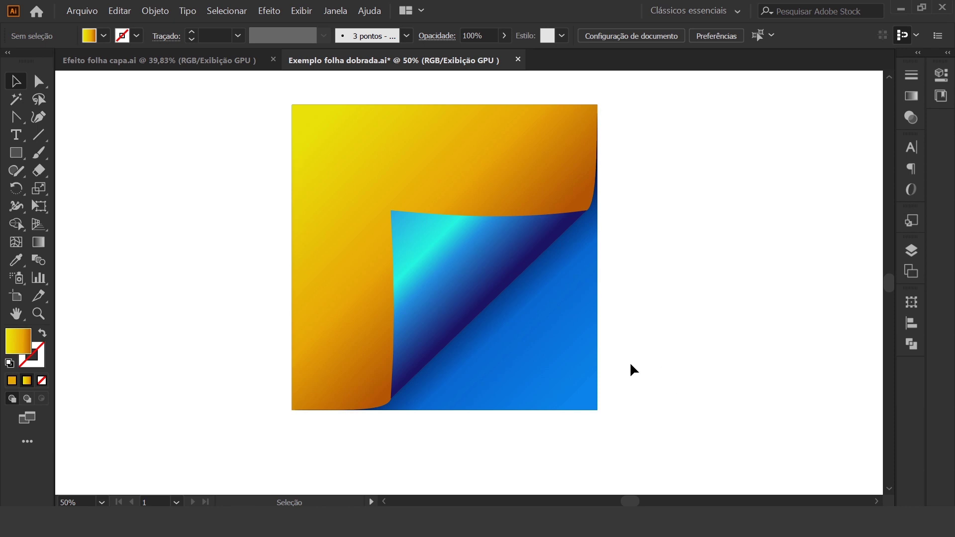
scroll(647, 341, up, 2)
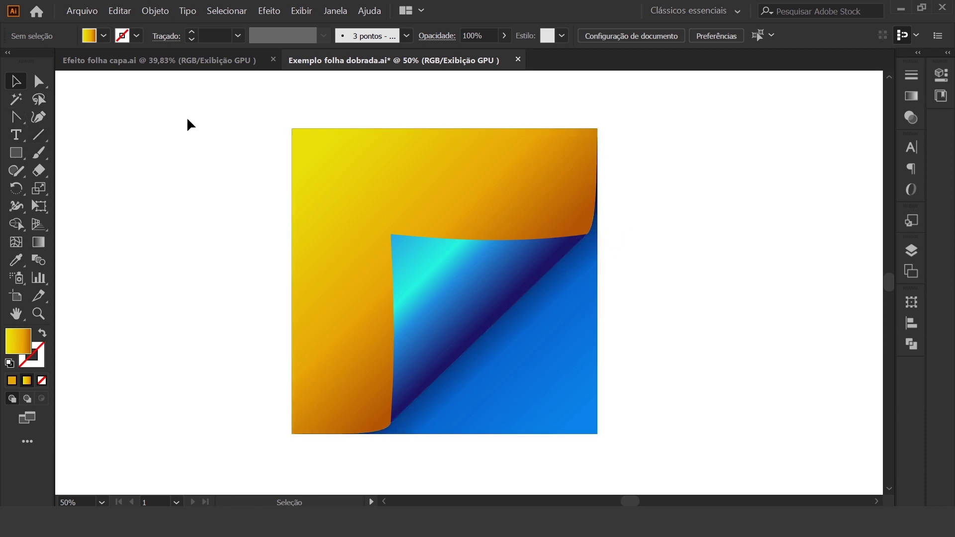
click(175, 62)
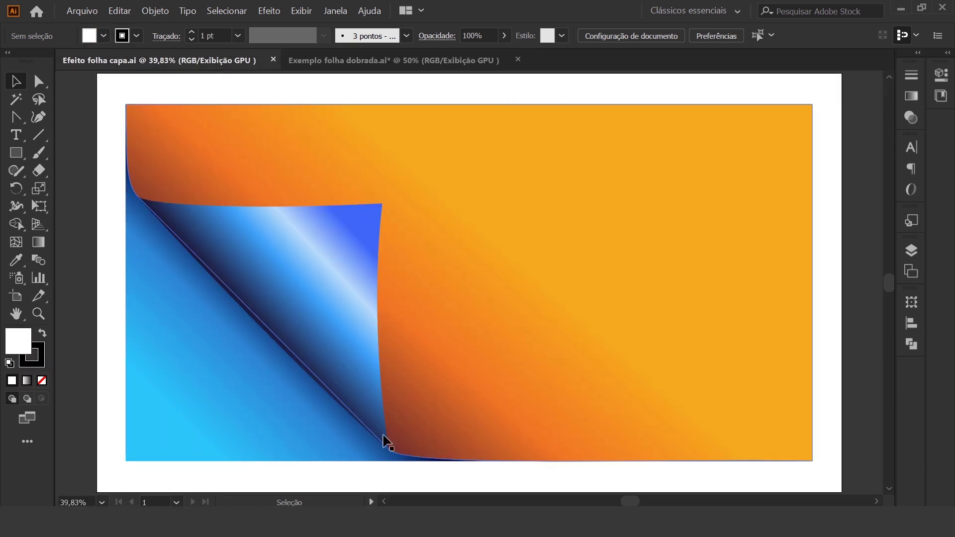